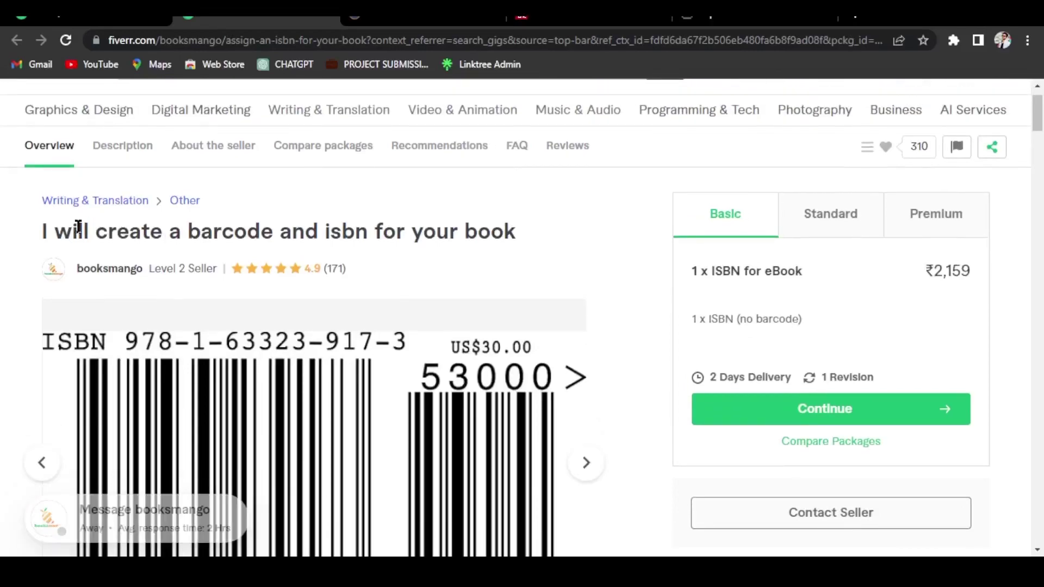
Highlight the ISBN barcode gig title and scroll down to its pricing packages.
{"action": "left_click_drag", "start_coordinate": [43, 233], "coordinate": [495, 246]}
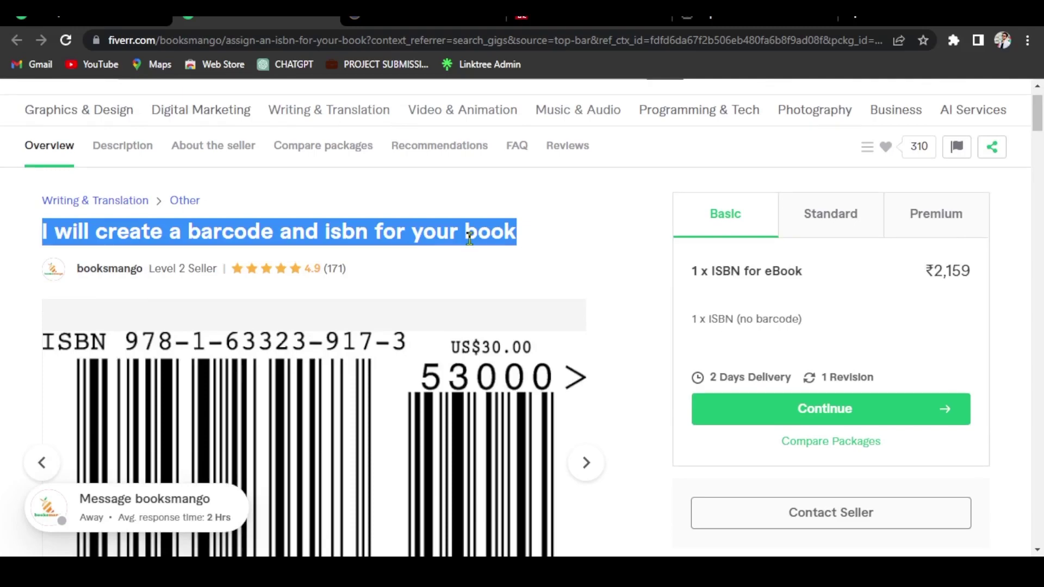
{"action": "left_click", "coordinate": [552, 231]}
{"action": "mouse_move", "coordinate": [365, 393]}
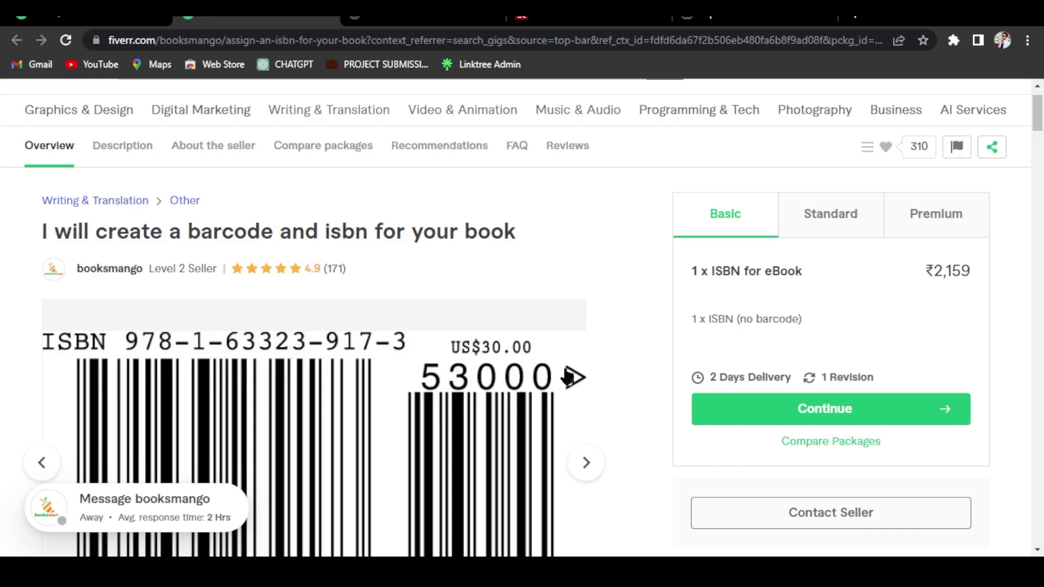
{"action": "scroll", "coordinate": [365, 393], "scroll_direction": "down", "scroll_amount": 1}
{"action": "scroll", "coordinate": [365, 393], "scroll_direction": "down", "scroll_amount": 1}
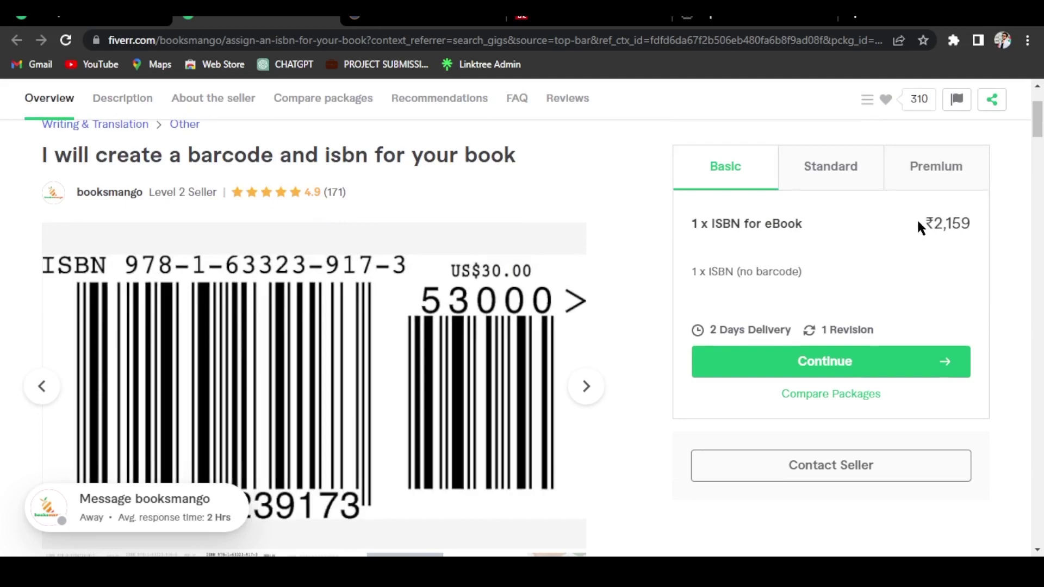
Compare the package prices: Basic ₹2,159, Standard ₹2,590 and Premium ₹4,317, ending on Basic.
{"action": "left_click_drag", "start_coordinate": [918, 222], "coordinate": [978, 222]}
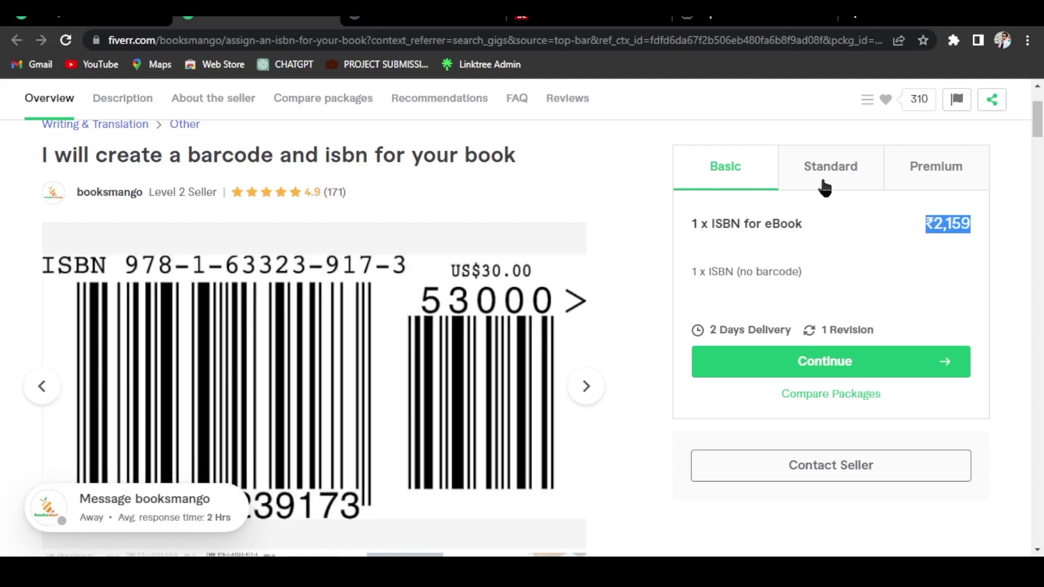
{"action": "left_click", "coordinate": [832, 175]}
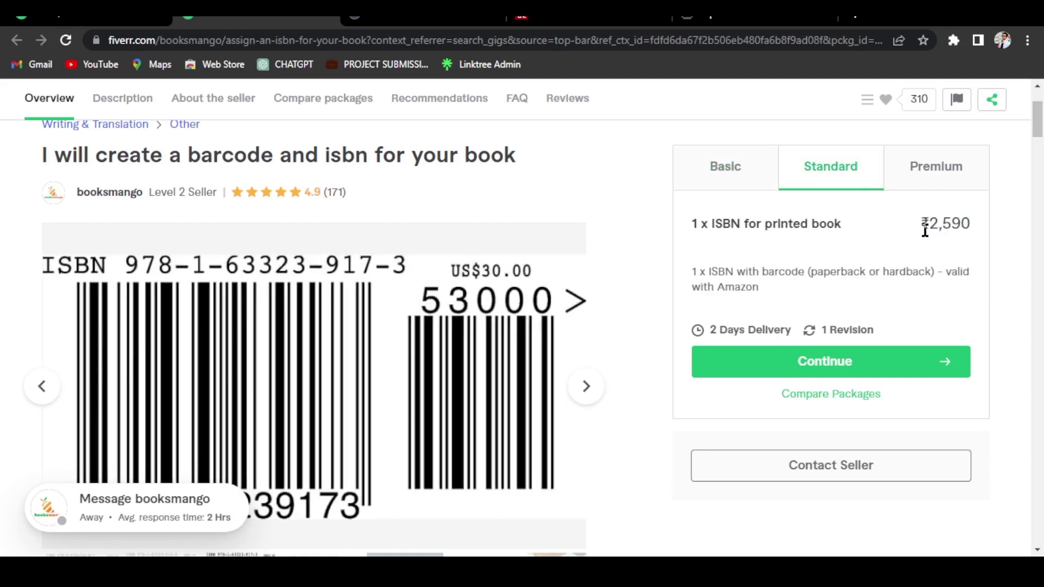
{"action": "left_click_drag", "start_coordinate": [926, 230], "coordinate": [971, 220]}
{"action": "left_click", "coordinate": [931, 187]}
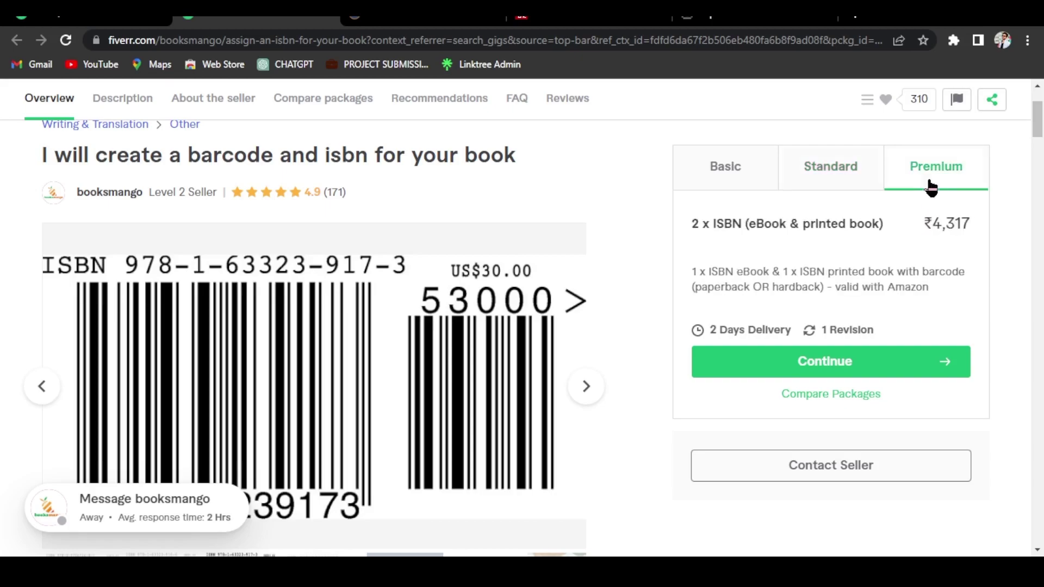
{"action": "left_click_drag", "start_coordinate": [926, 225], "coordinate": [973, 224]}
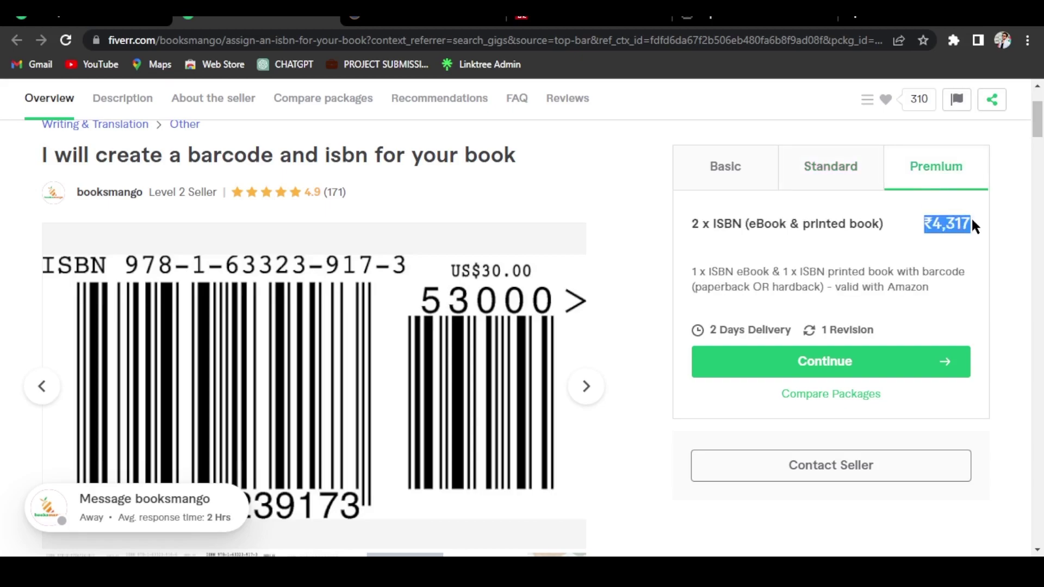
{"action": "left_click", "coordinate": [750, 178]}
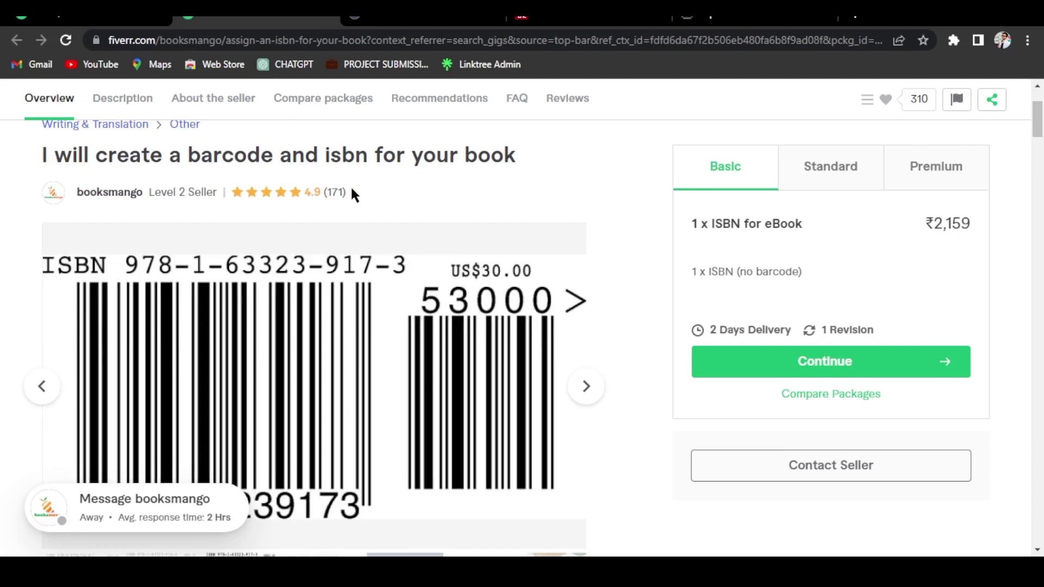
Highlight the 171 review count, the ₹2,159 Basic price and the gig title again.
{"action": "left_click_drag", "start_coordinate": [347, 192], "coordinate": [324, 192]}
{"action": "left_click_drag", "start_coordinate": [915, 223], "coordinate": [963, 219]}
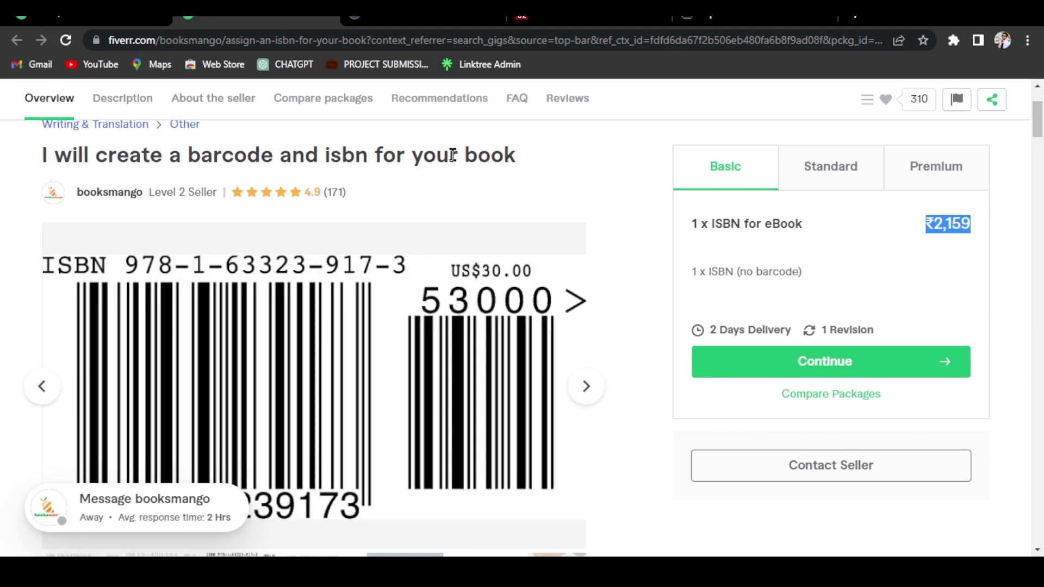
{"action": "left_click_drag", "start_coordinate": [518, 155], "coordinate": [42, 154]}
Scroll down through the barcode search results, browsing the gig listings.
{"action": "left_click", "coordinate": [75, 14]}
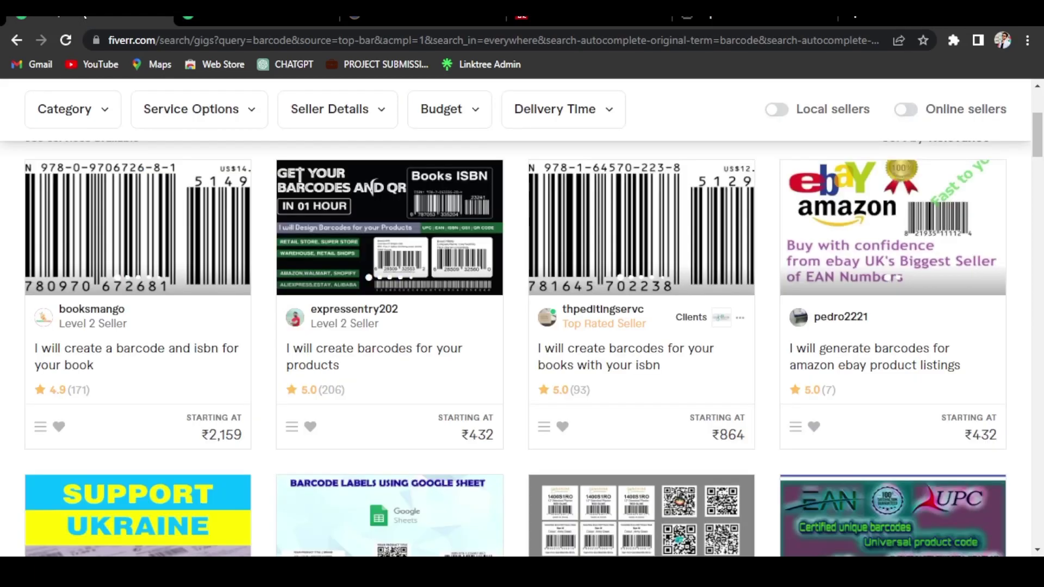
{"action": "scroll", "coordinate": [326, 310], "scroll_direction": "up", "scroll_amount": 4}
{"action": "scroll", "coordinate": [326, 311], "scroll_direction": "down", "scroll_amount": 2}
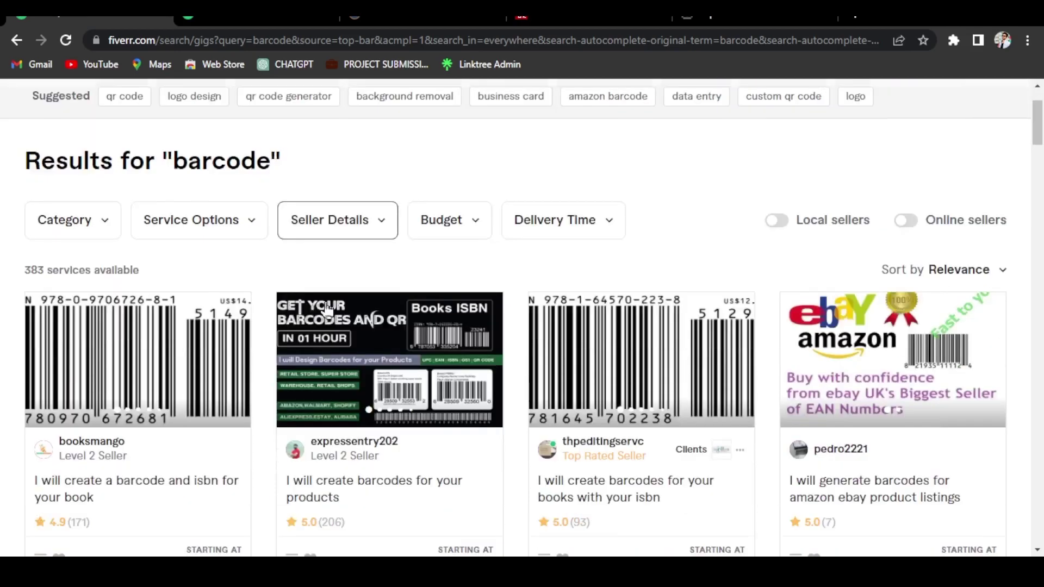
{"action": "scroll", "coordinate": [326, 310], "scroll_direction": "down", "scroll_amount": 3}
{"action": "scroll", "coordinate": [862, 298], "scroll_direction": "down", "scroll_amount": 3}
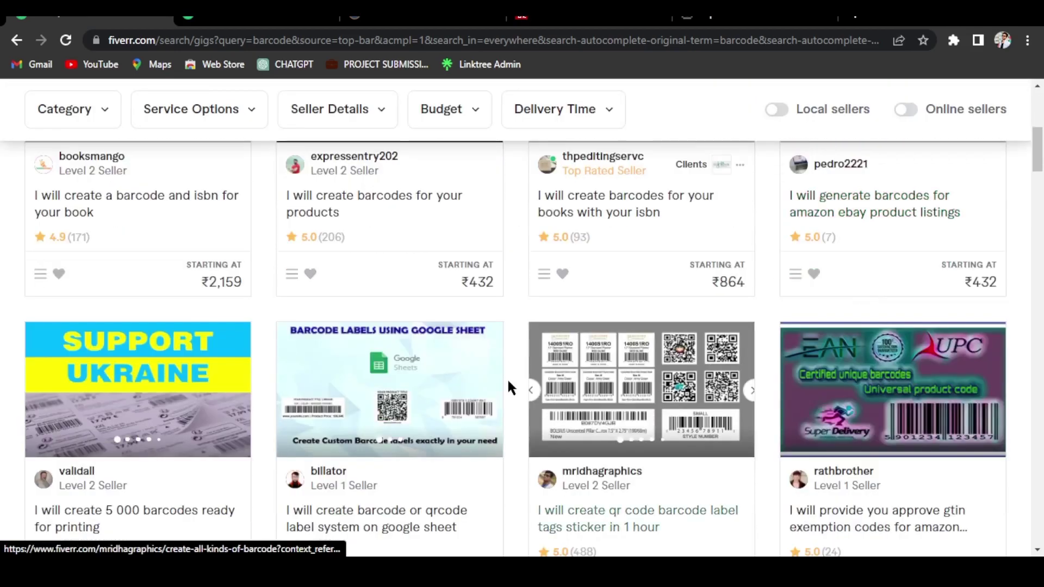
{"action": "scroll", "coordinate": [380, 386], "scroll_direction": "down", "scroll_amount": 5}
{"action": "scroll", "coordinate": [544, 391], "scroll_direction": "down", "scroll_amount": 5}
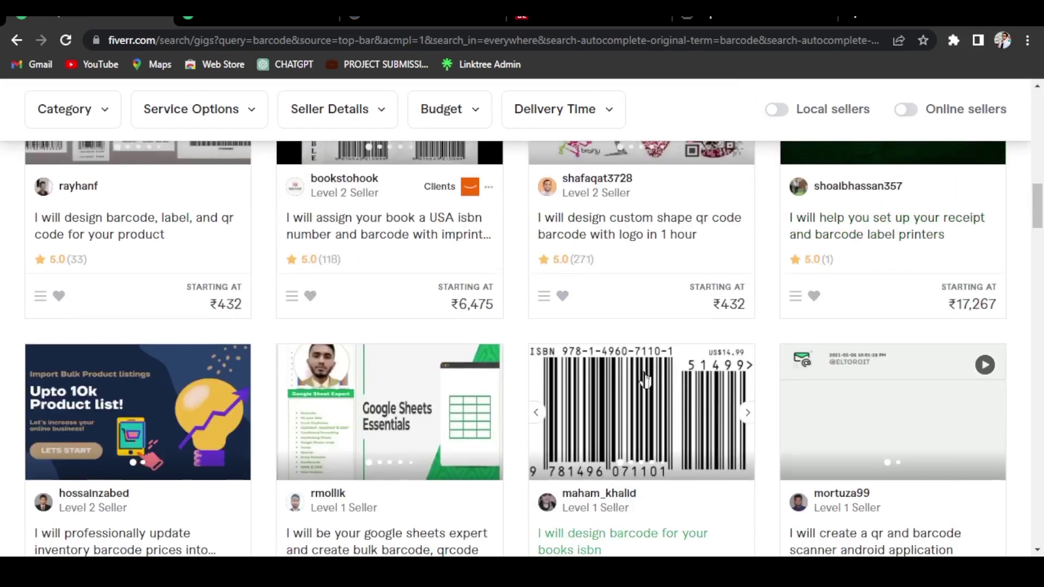
Scroll back up the results and revisit the ISBN gig before going to Kindlepreneur's generator.
{"action": "scroll", "coordinate": [645, 376], "scroll_direction": "up", "scroll_amount": 5}
{"action": "scroll", "coordinate": [647, 370], "scroll_direction": "up", "scroll_amount": 5}
{"action": "scroll", "coordinate": [653, 364], "scroll_direction": "up", "scroll_amount": 1}
{"action": "scroll", "coordinate": [647, 354], "scroll_direction": "up", "scroll_amount": 2}
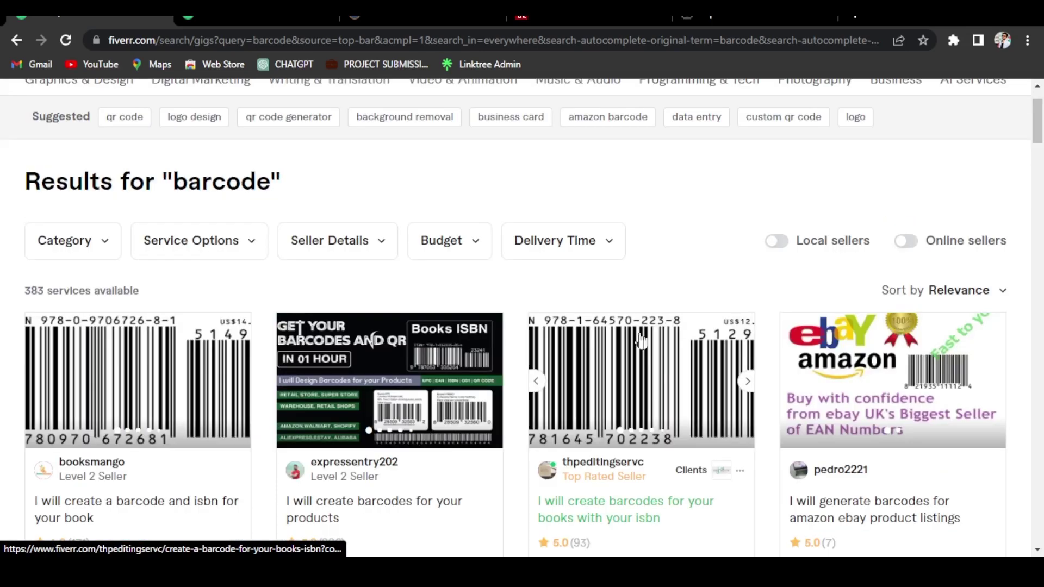
{"action": "scroll", "coordinate": [596, 302], "scroll_direction": "up", "scroll_amount": 2}
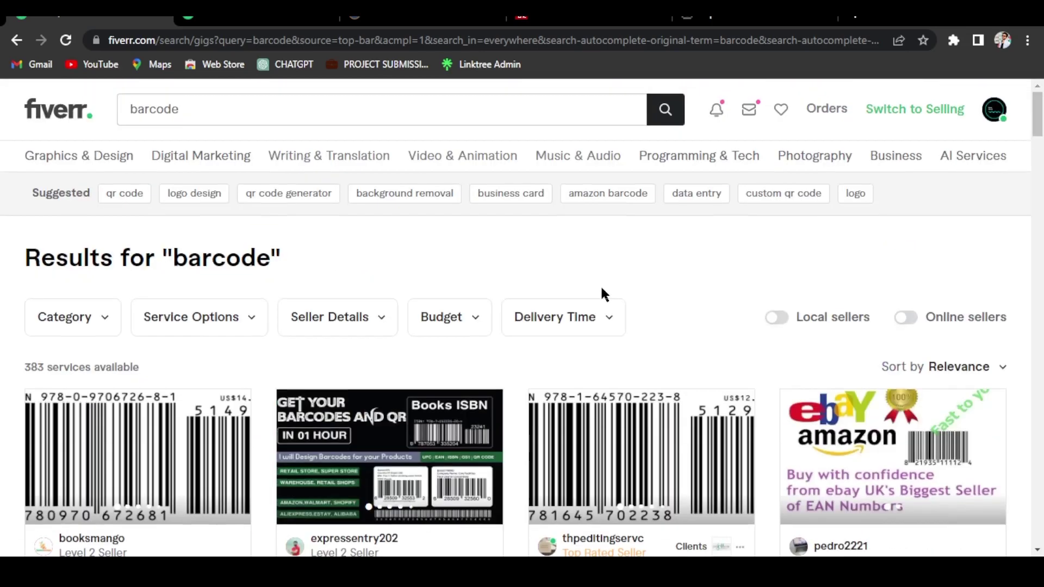
{"action": "left_click", "coordinate": [256, 16]}
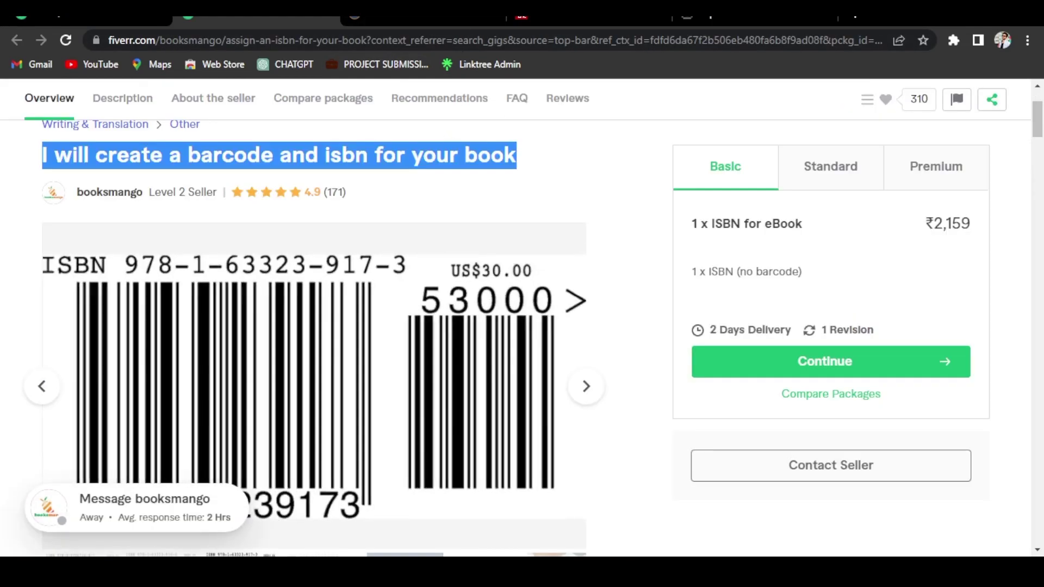
{"action": "left_click", "coordinate": [424, 16]}
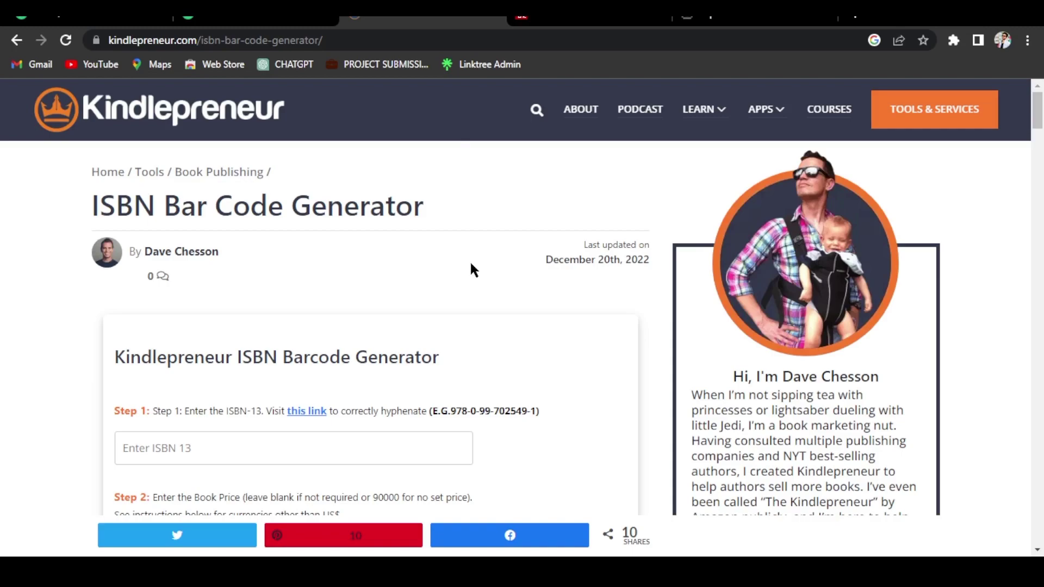
{"action": "scroll", "coordinate": [471, 264], "scroll_direction": "down", "scroll_amount": 1}
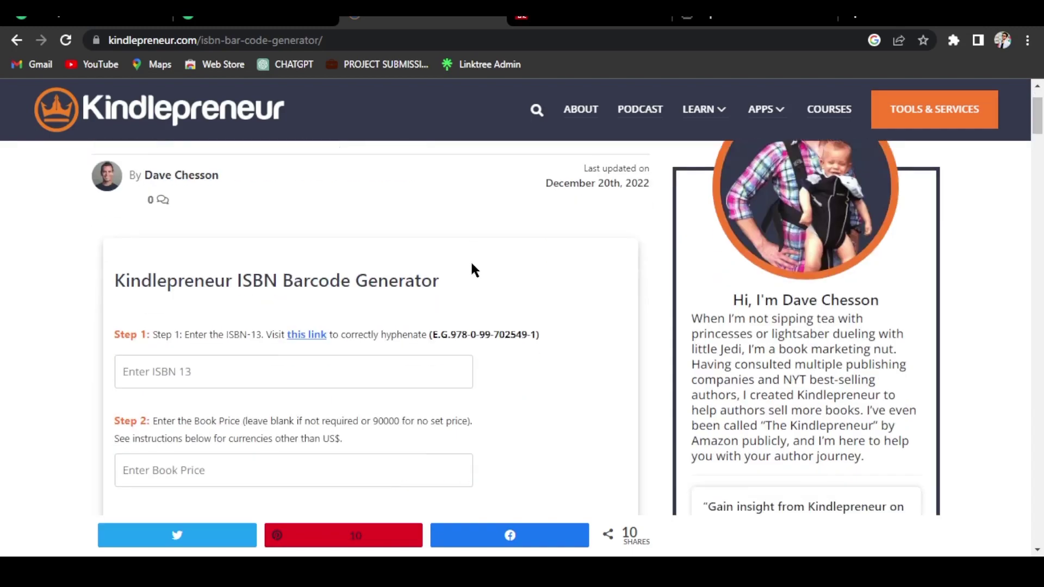
{"action": "left_click", "coordinate": [186, 369]}
{"action": "scroll", "coordinate": [210, 374], "scroll_direction": "down", "scroll_amount": 1}
{"action": "type", "text": "978-0-"}
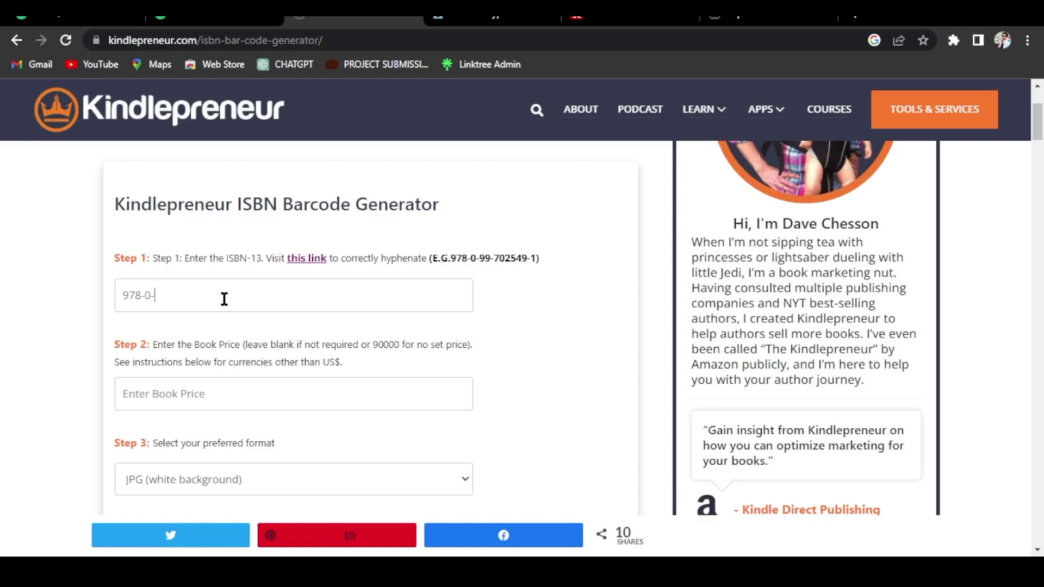
{"action": "type", "text": "99-"}
{"action": "type", "text": "70"}
{"action": "type", "text": "2549"}
{"action": "type", "text": "-1"}
{"action": "type", "text": "45.9"}
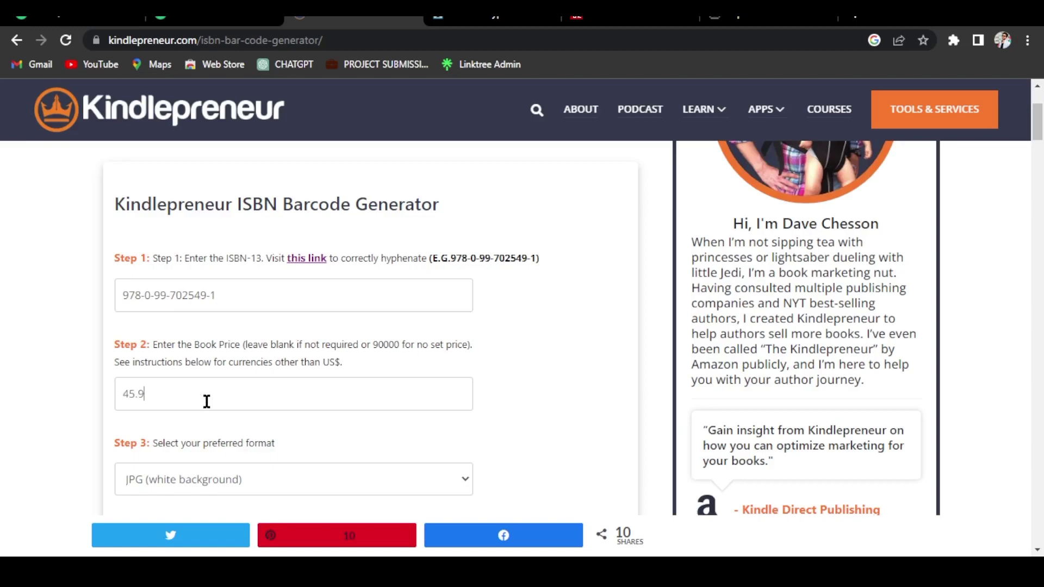
{"action": "key", "text": "BackSpace"}
{"action": "type", "text": "29."}
{"action": "type", "text": "99"}
Choose JPG with white background as the format and download the barcode.
{"action": "scroll", "coordinate": [207, 402], "scroll_direction": "down", "scroll_amount": 1}
{"action": "left_click", "coordinate": [324, 403]}
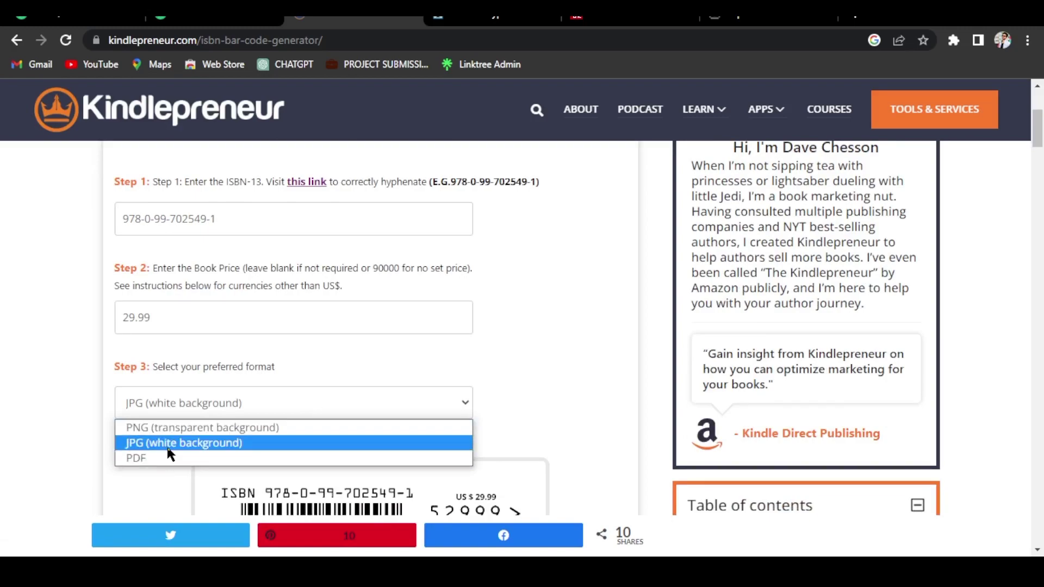
{"action": "left_click", "coordinate": [167, 449]}
{"action": "scroll", "coordinate": [226, 401], "scroll_direction": "down", "scroll_amount": 5}
{"action": "left_click", "coordinate": [370, 422]}
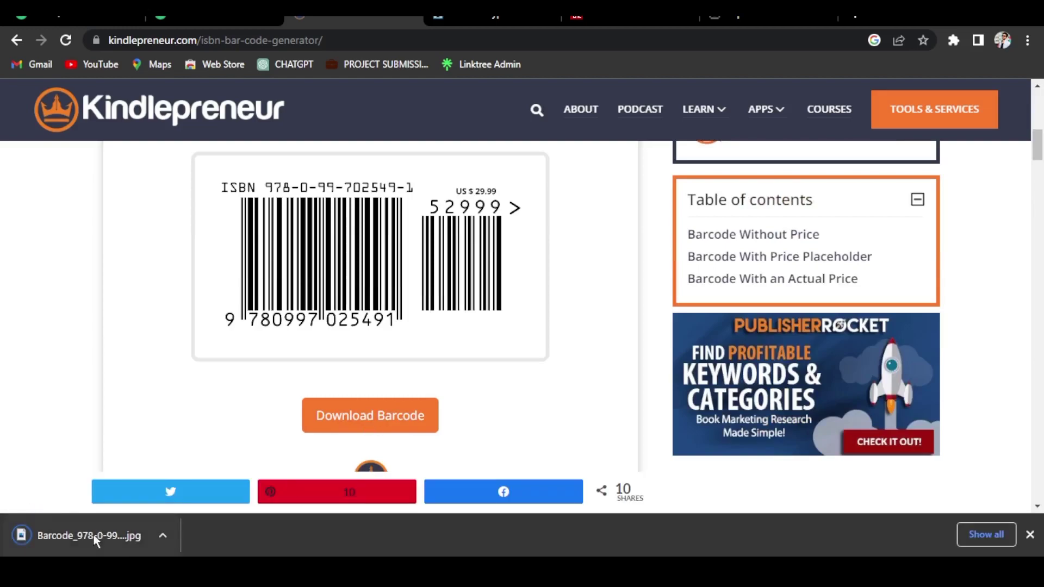
Open the downloaded barcode JPG showing US $29.99 in Photos, then minimize the viewer.
{"action": "left_click", "coordinate": [94, 537]}
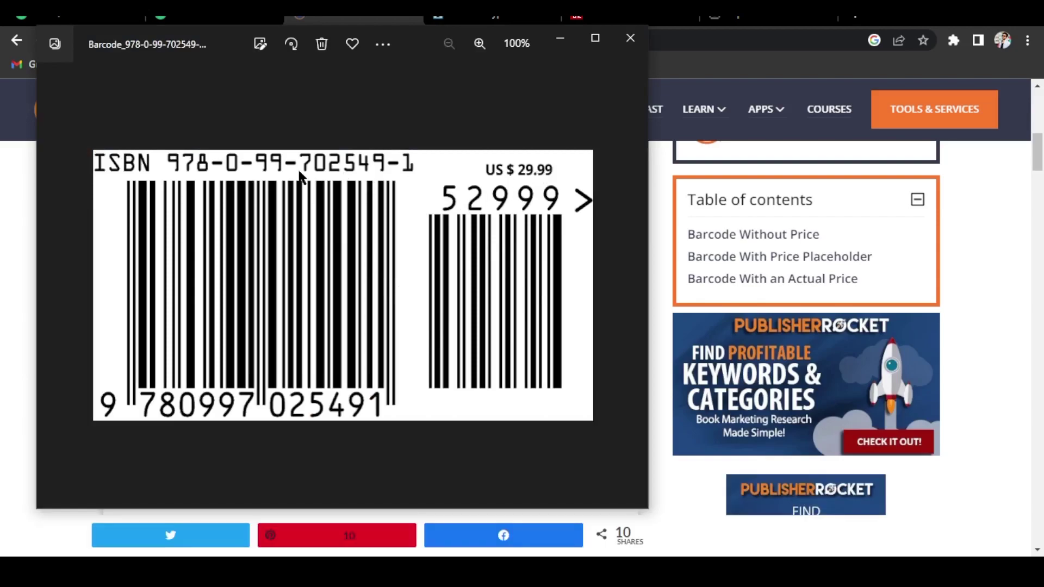
{"action": "left_click", "coordinate": [559, 46]}
Recheck the format list leaving JPG, then return to Fiverr's barcode search results.
{"action": "scroll", "coordinate": [318, 340], "scroll_direction": "up", "scroll_amount": 3}
{"action": "left_click", "coordinate": [292, 252]}
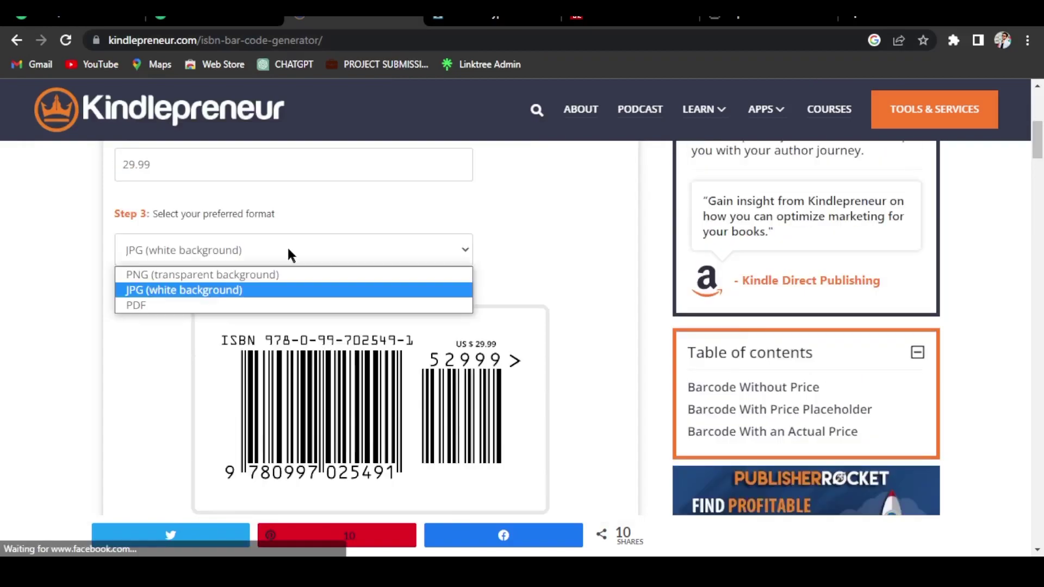
{"action": "left_click", "coordinate": [534, 219]}
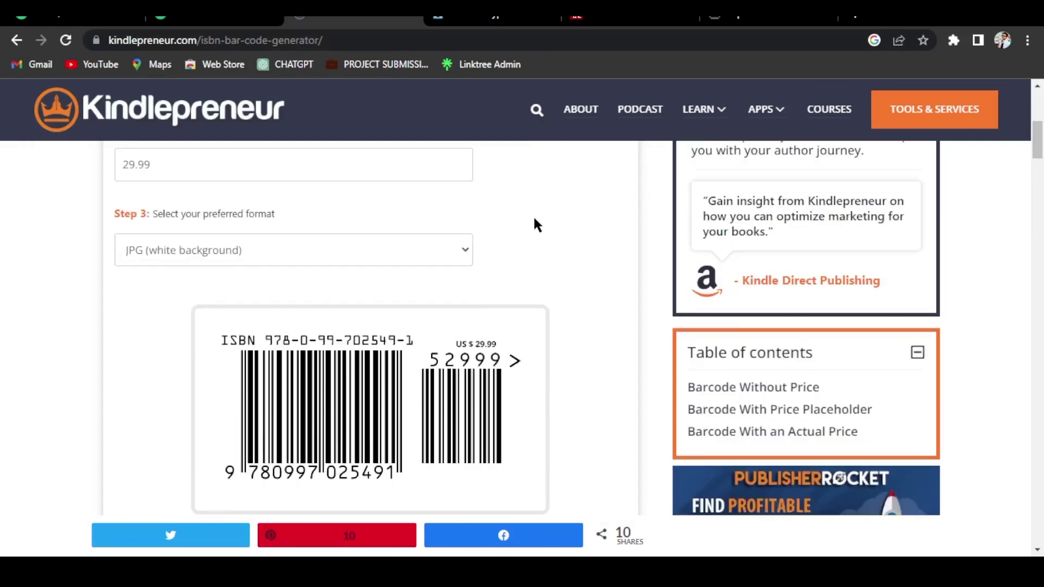
{"action": "left_click", "coordinate": [207, 19]}
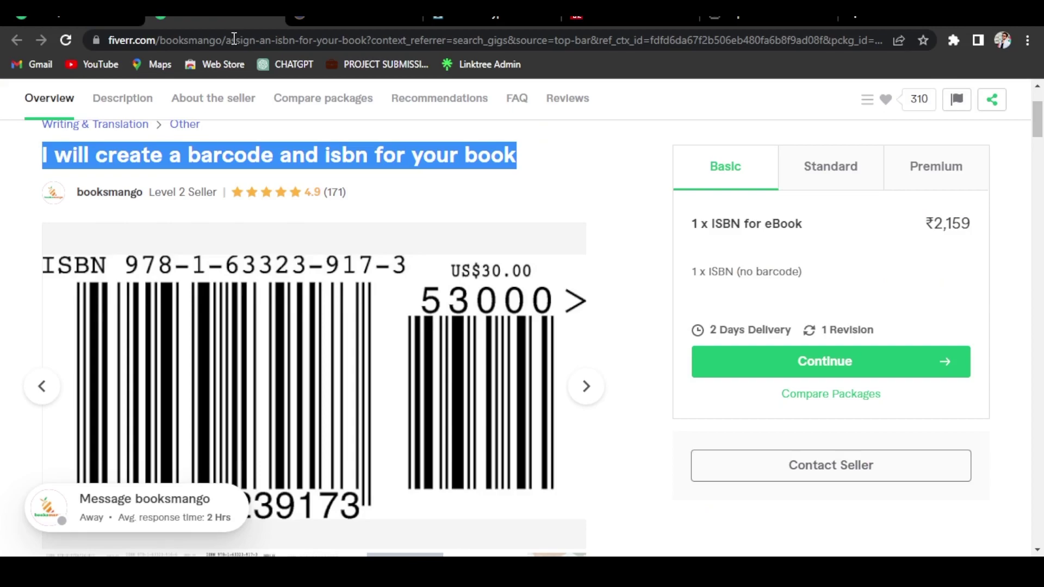
{"action": "left_click", "coordinate": [74, 19]}
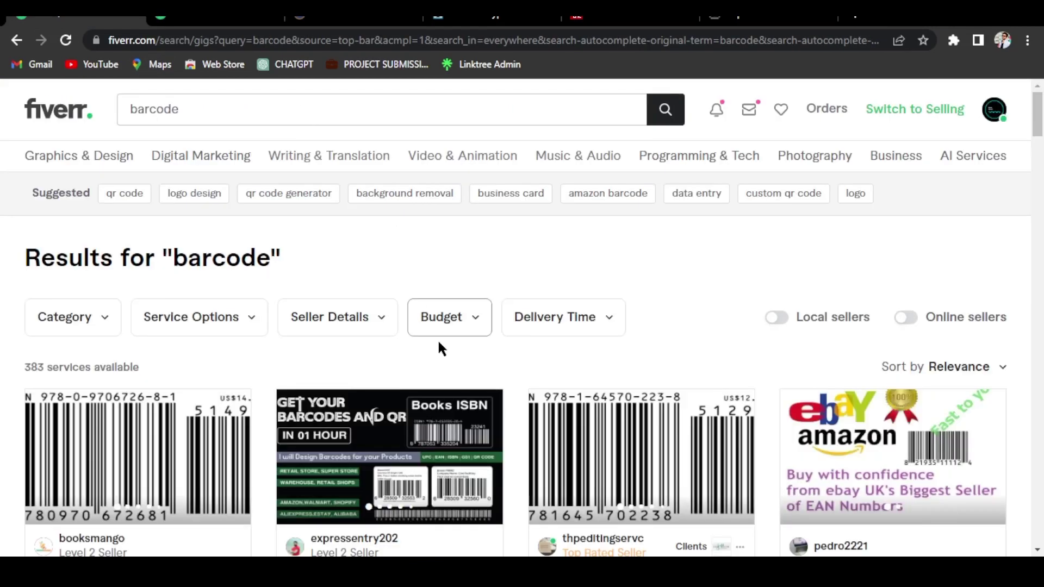
Scroll through the barcode gig cards, comparing starting prices from ₹432 to ₹17,267.
{"action": "scroll", "coordinate": [437, 339], "scroll_direction": "down", "scroll_amount": 2}
{"action": "scroll", "coordinate": [247, 381], "scroll_direction": "down", "scroll_amount": 3}
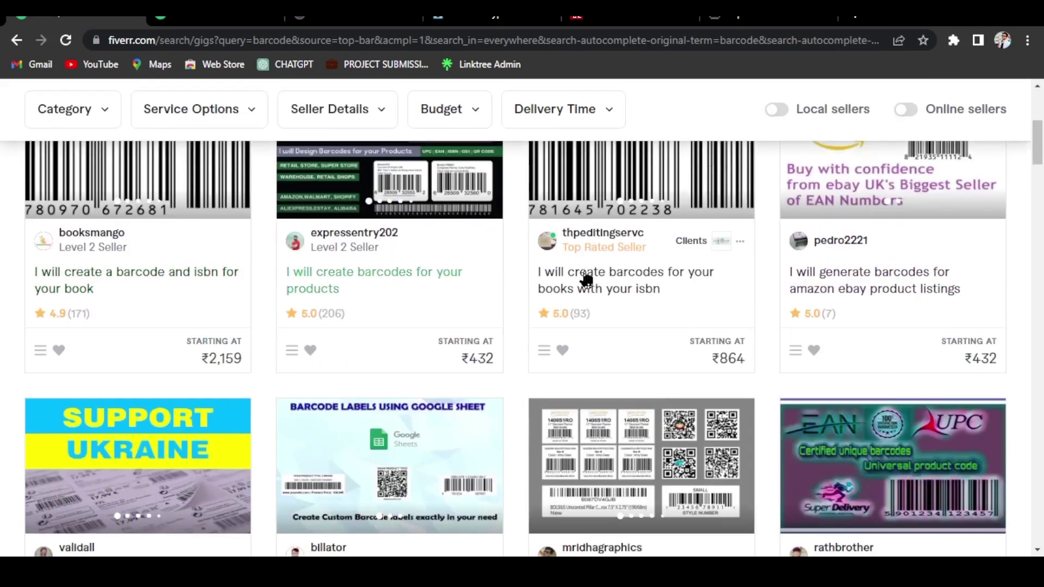
{"action": "scroll", "coordinate": [585, 275], "scroll_direction": "down", "scroll_amount": 2}
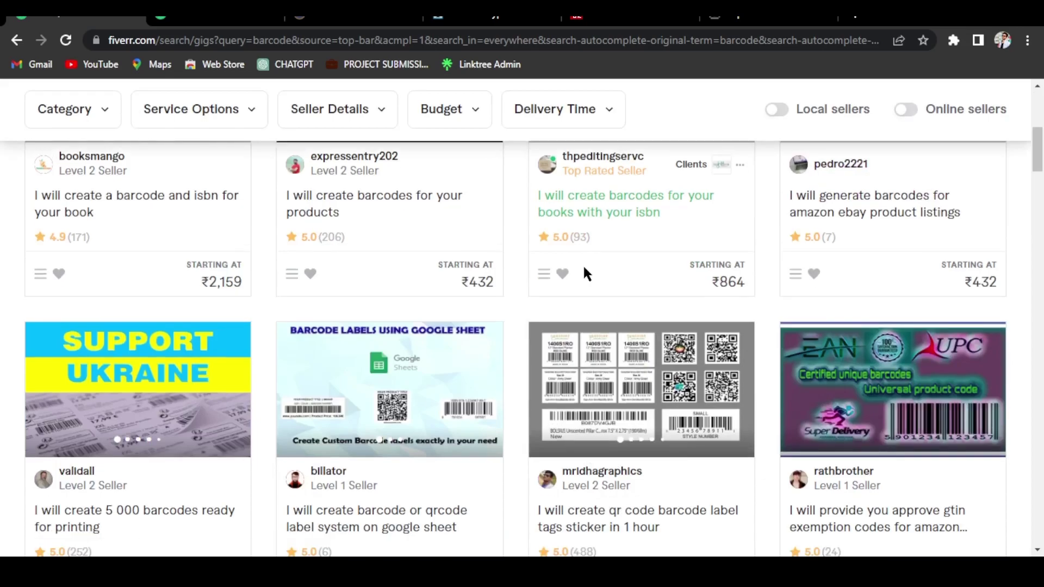
{"action": "scroll", "coordinate": [585, 275], "scroll_direction": "down", "scroll_amount": 2}
{"action": "scroll", "coordinate": [586, 274], "scroll_direction": "down", "scroll_amount": 2}
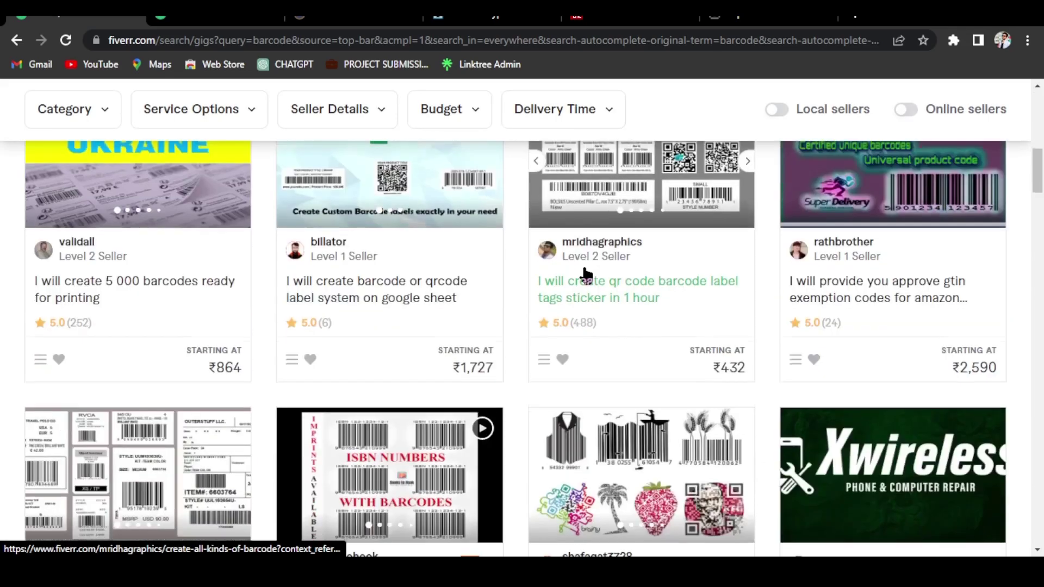
{"action": "scroll", "coordinate": [585, 275], "scroll_direction": "down", "scroll_amount": 2}
{"action": "scroll", "coordinate": [585, 269], "scroll_direction": "down", "scroll_amount": 2}
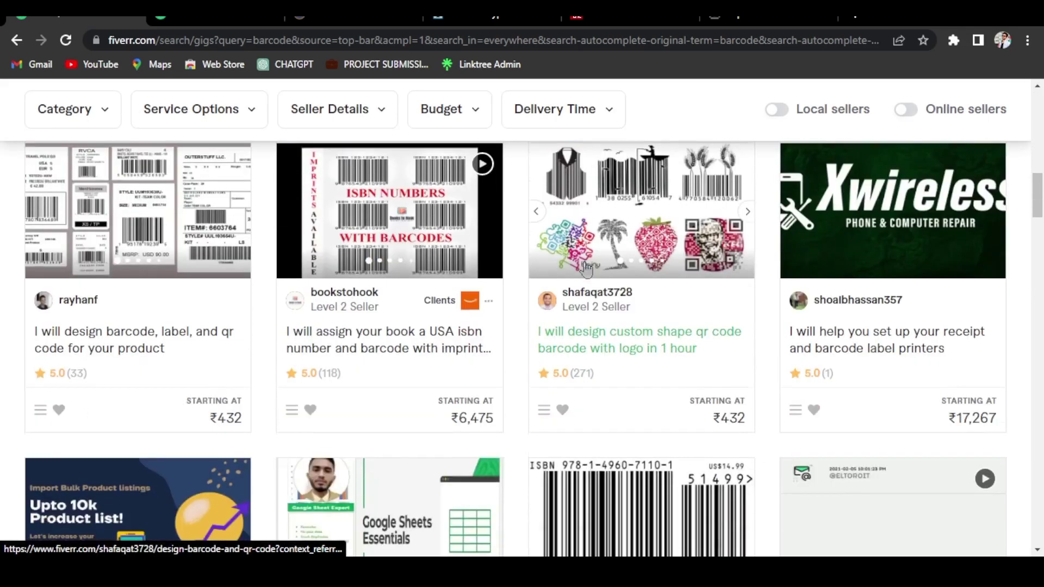
{"action": "scroll", "coordinate": [584, 270], "scroll_direction": "down", "scroll_amount": 2}
{"action": "scroll", "coordinate": [585, 266], "scroll_direction": "down", "scroll_amount": 1}
{"action": "scroll", "coordinate": [585, 267], "scroll_direction": "down", "scroll_amount": 1}
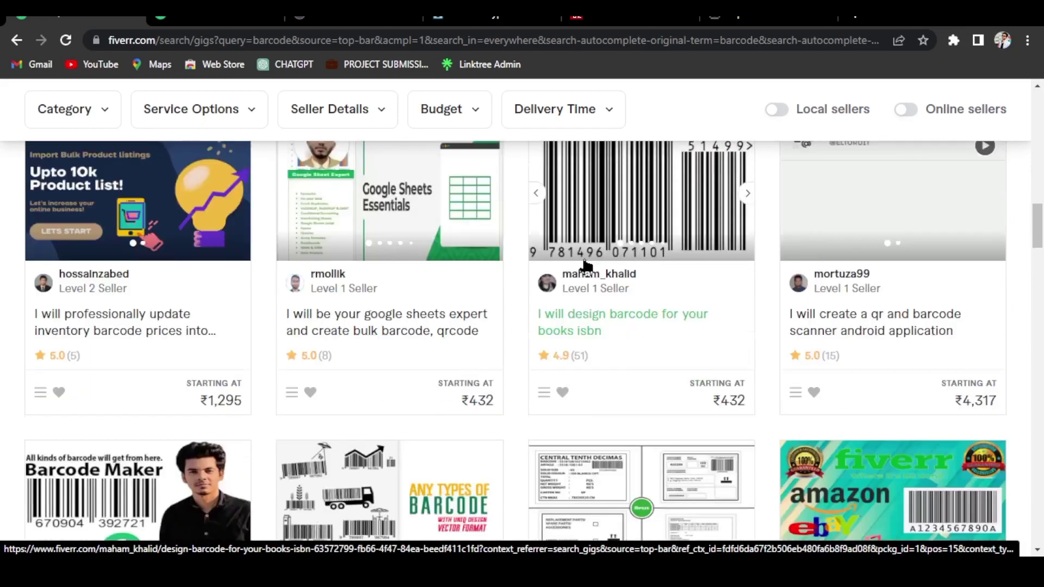
{"action": "scroll", "coordinate": [583, 256], "scroll_direction": "down", "scroll_amount": 1}
{"action": "scroll", "coordinate": [583, 254], "scroll_direction": "up", "scroll_amount": 6}
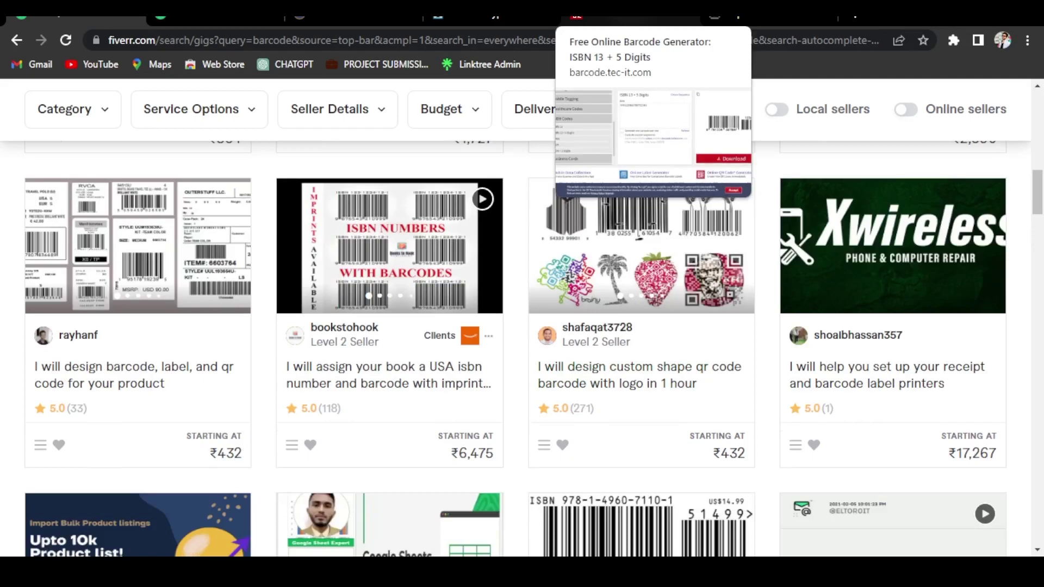
Switch to the TEC-IT generator and expand the Linear Codes category.
{"action": "left_click", "coordinate": [626, 15]}
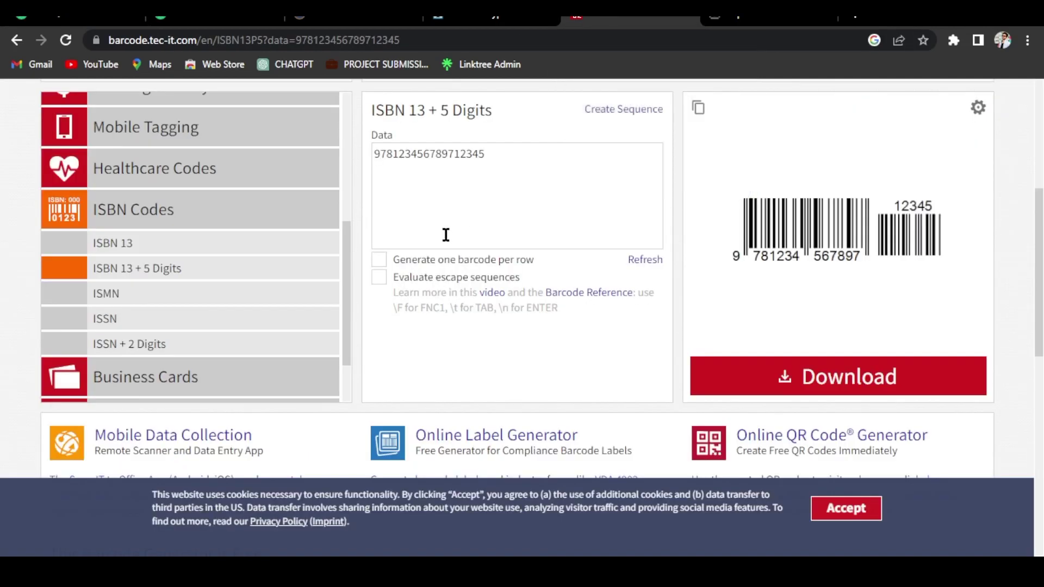
{"action": "scroll", "coordinate": [445, 234], "scroll_direction": "up", "scroll_amount": 5}
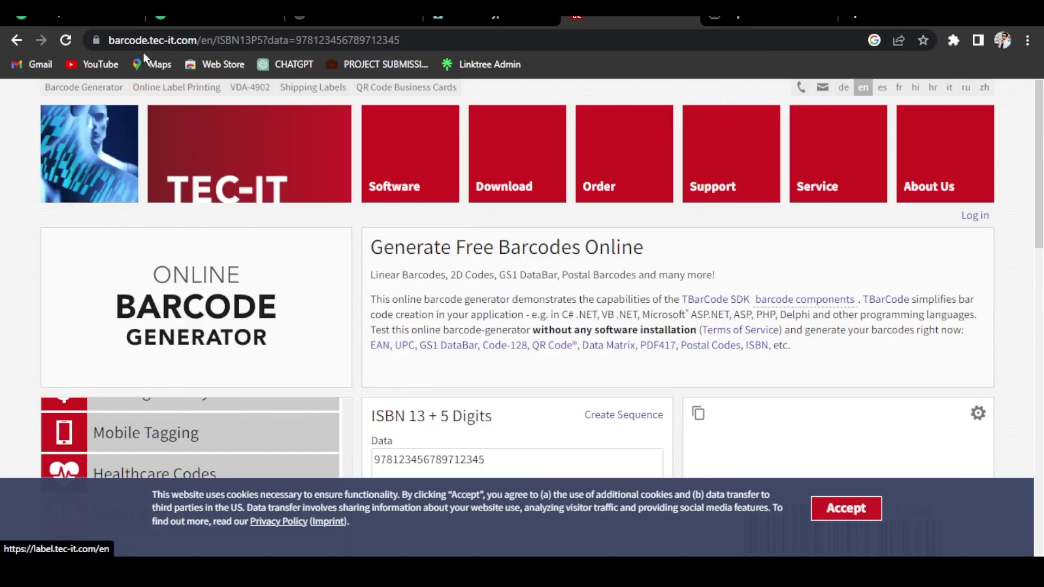
{"action": "scroll", "coordinate": [286, 222], "scroll_direction": "down", "scroll_amount": 3}
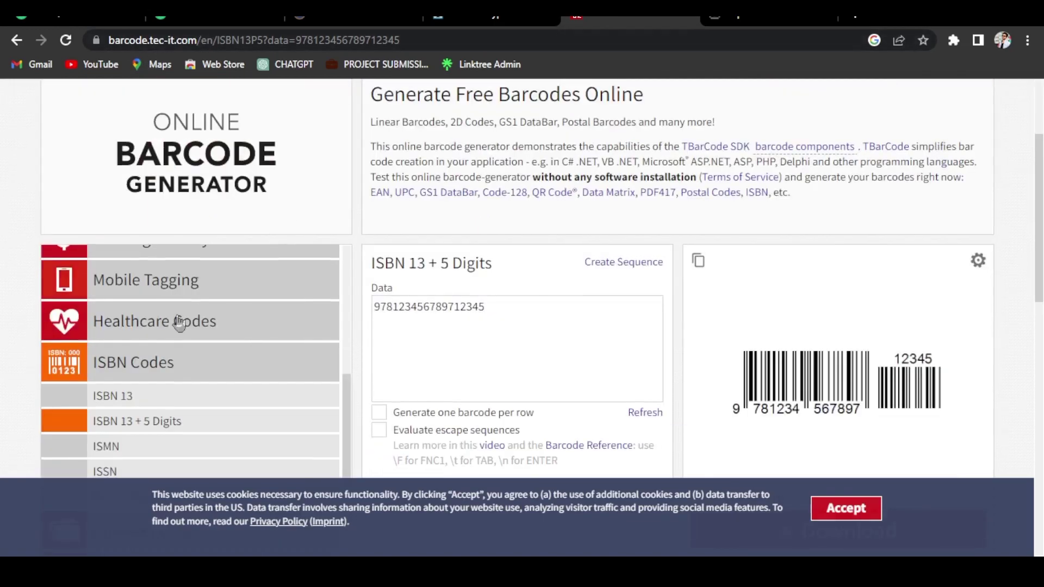
{"action": "scroll", "coordinate": [182, 320], "scroll_direction": "up", "scroll_amount": 5}
{"action": "scroll", "coordinate": [214, 327], "scroll_direction": "up", "scroll_amount": 3}
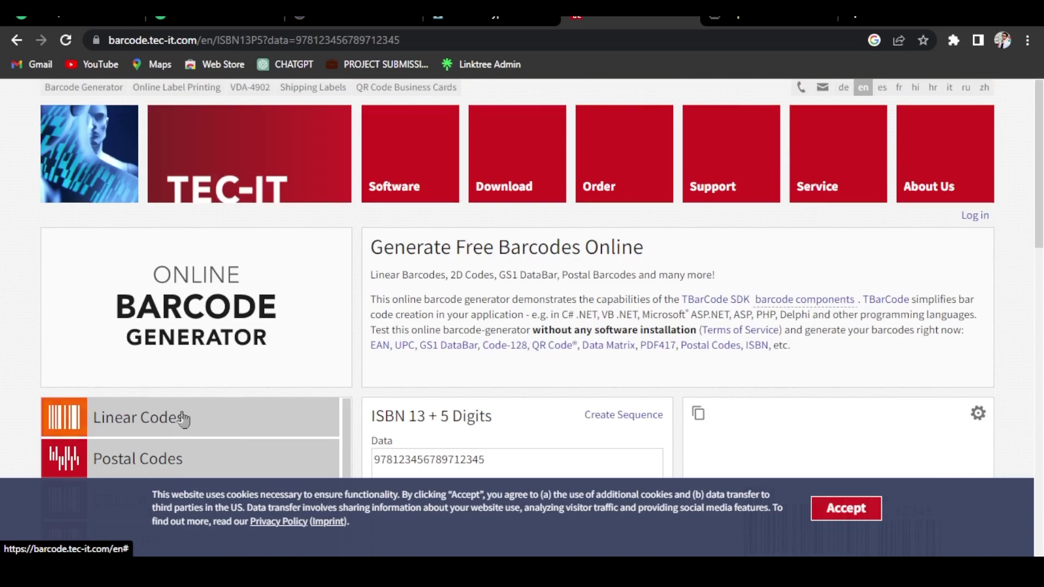
{"action": "left_click", "coordinate": [184, 419]}
Expand the GS1 DataBar and Banking and Payments barcode categories.
{"action": "scroll", "coordinate": [326, 381], "scroll_direction": "down", "scroll_amount": 3}
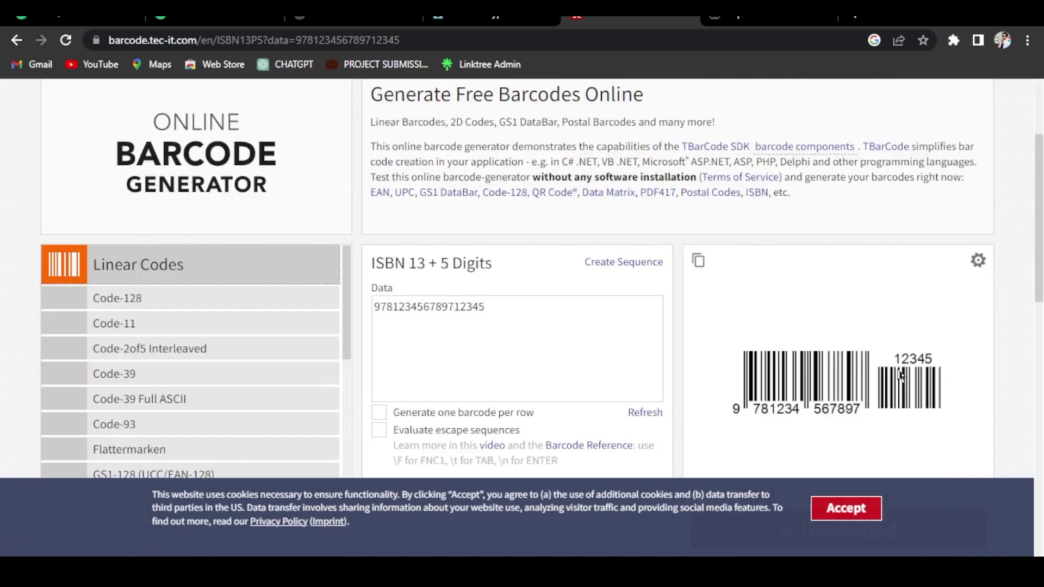
{"action": "scroll", "coordinate": [139, 161], "scroll_direction": "down", "scroll_amount": 3}
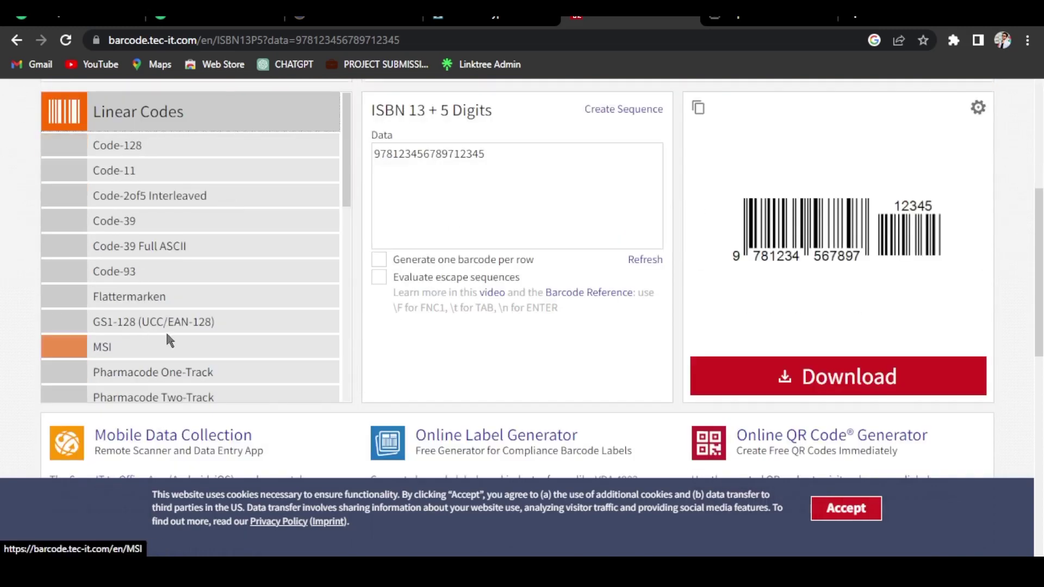
{"action": "scroll", "coordinate": [165, 326], "scroll_direction": "down", "scroll_amount": 3}
{"action": "scroll", "coordinate": [175, 308], "scroll_direction": "down", "scroll_amount": 2}
{"action": "scroll", "coordinate": [174, 305], "scroll_direction": "down", "scroll_amount": 1}
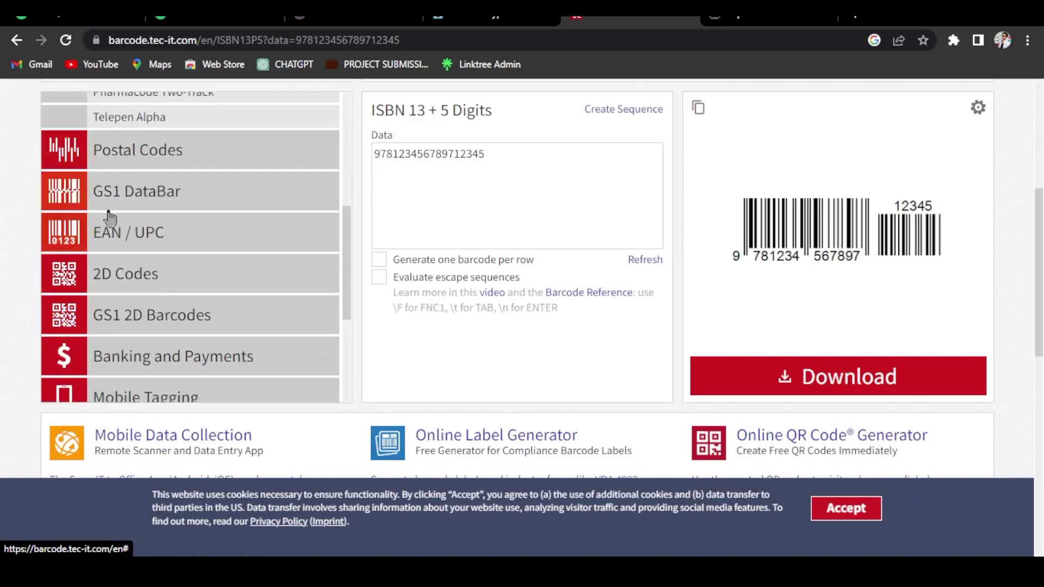
{"action": "left_click", "coordinate": [203, 205]}
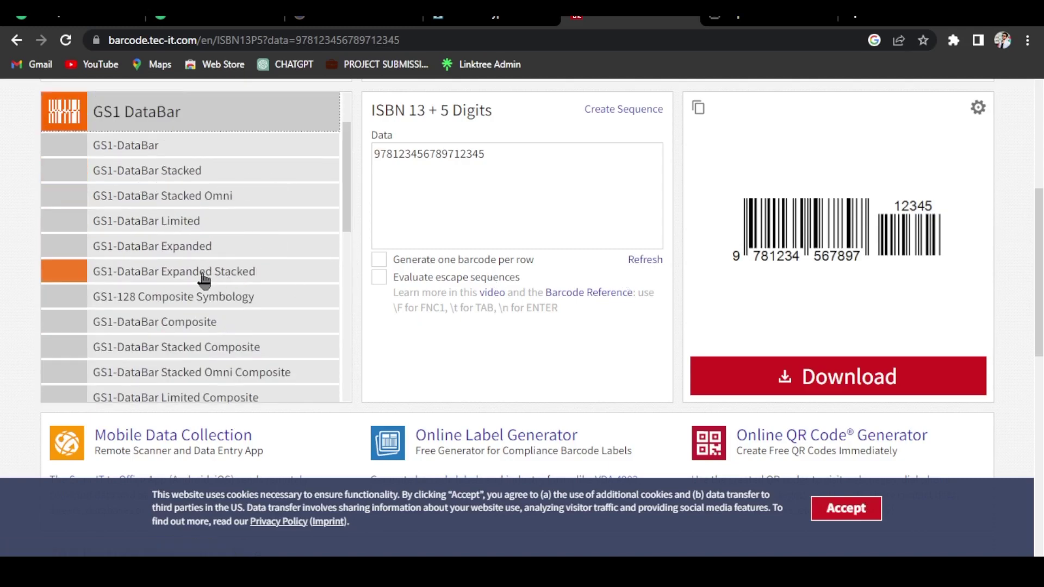
{"action": "scroll", "coordinate": [205, 275], "scroll_direction": "down", "scroll_amount": 3}
{"action": "scroll", "coordinate": [201, 282], "scroll_direction": "down", "scroll_amount": 3}
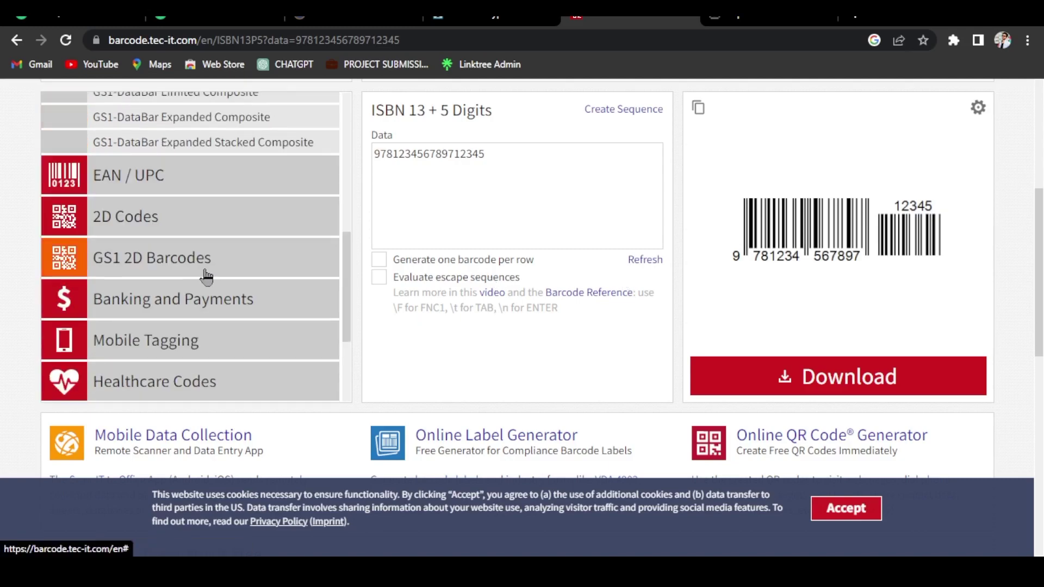
{"action": "left_click", "coordinate": [211, 299]}
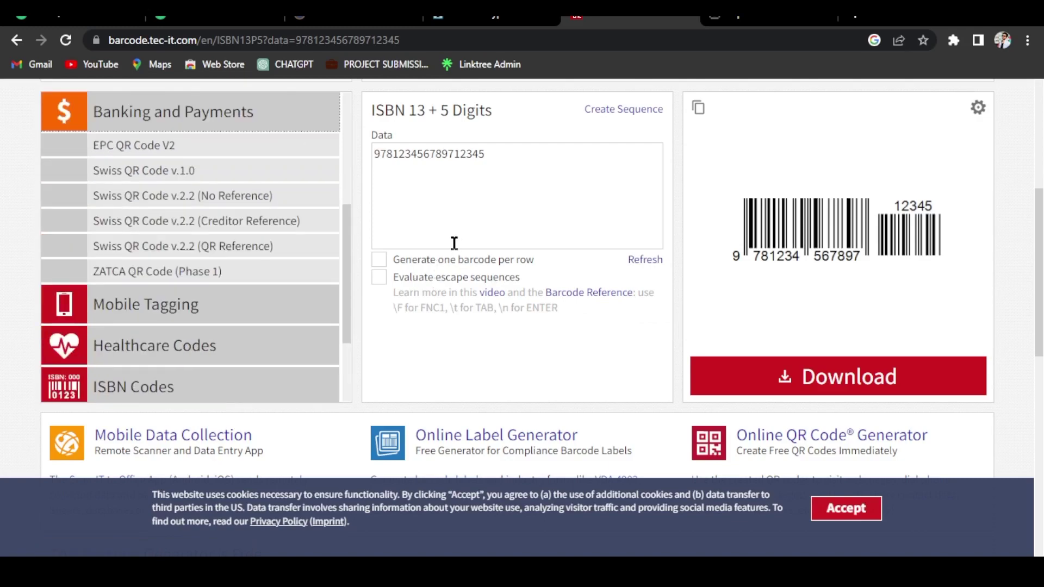
Load the EPC QR Code V2 payment form and expand the Business Cards code types.
{"action": "left_click", "coordinate": [127, 152]}
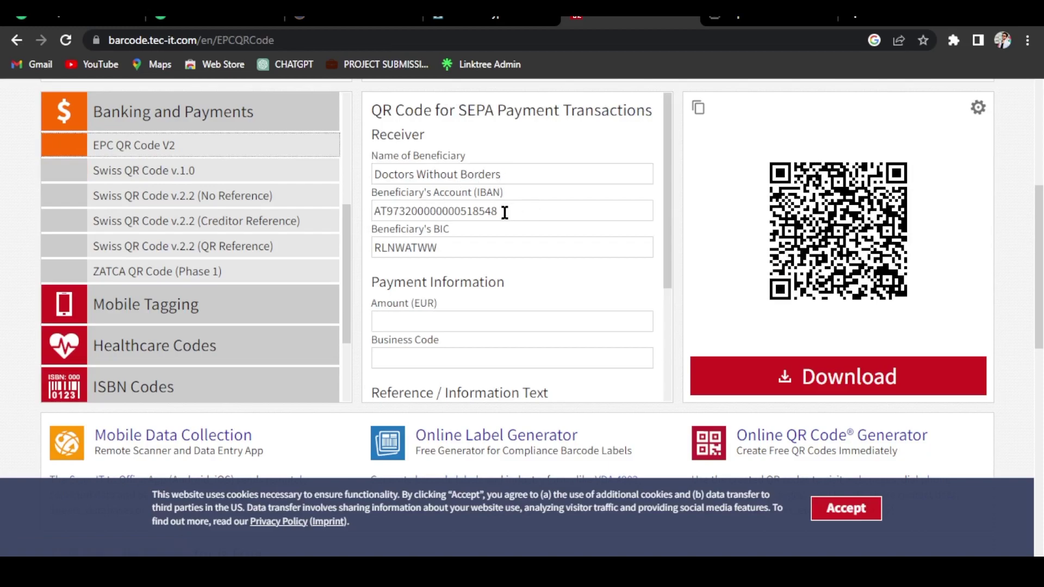
{"action": "scroll", "coordinate": [489, 272], "scroll_direction": "down", "scroll_amount": 2}
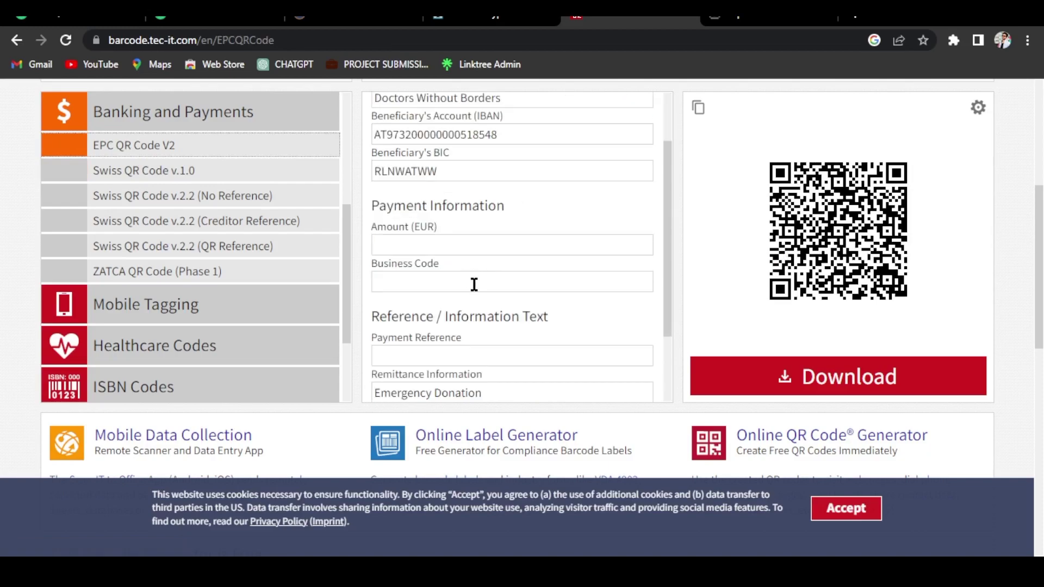
{"action": "scroll", "coordinate": [457, 267], "scroll_direction": "down", "scroll_amount": 2}
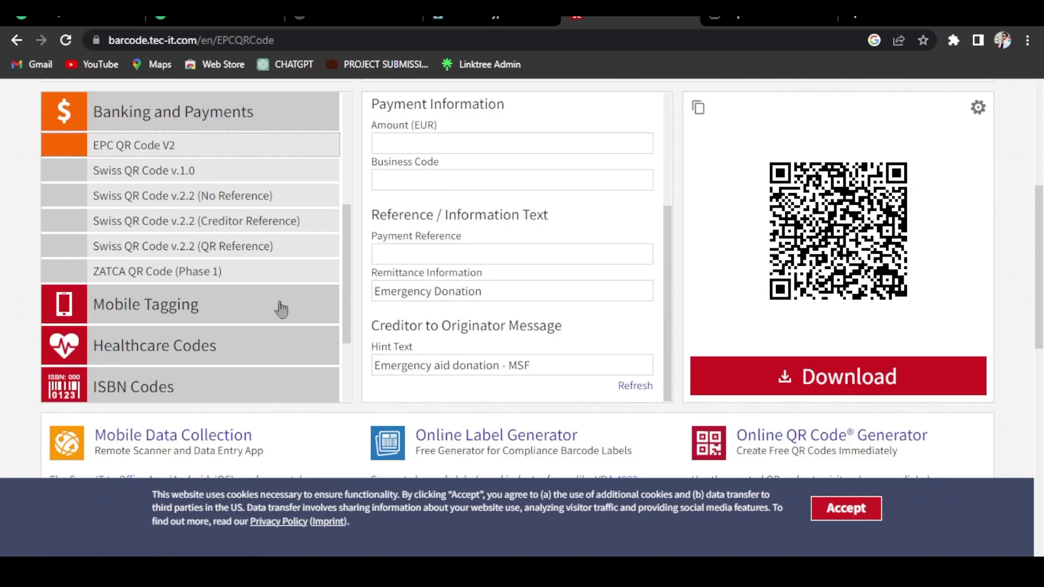
{"action": "scroll", "coordinate": [195, 310], "scroll_direction": "down", "scroll_amount": 2}
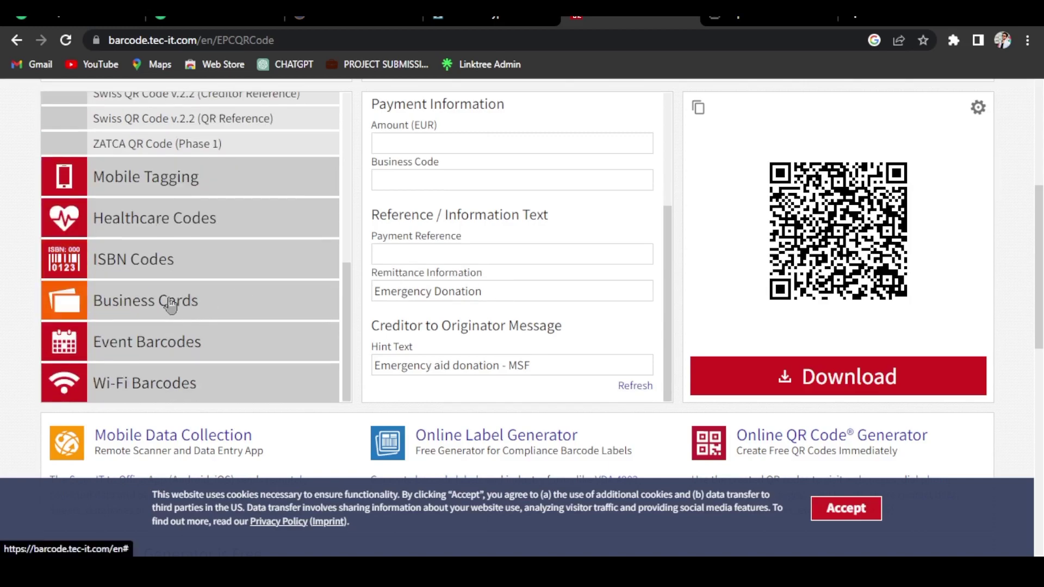
{"action": "left_click", "coordinate": [175, 298]}
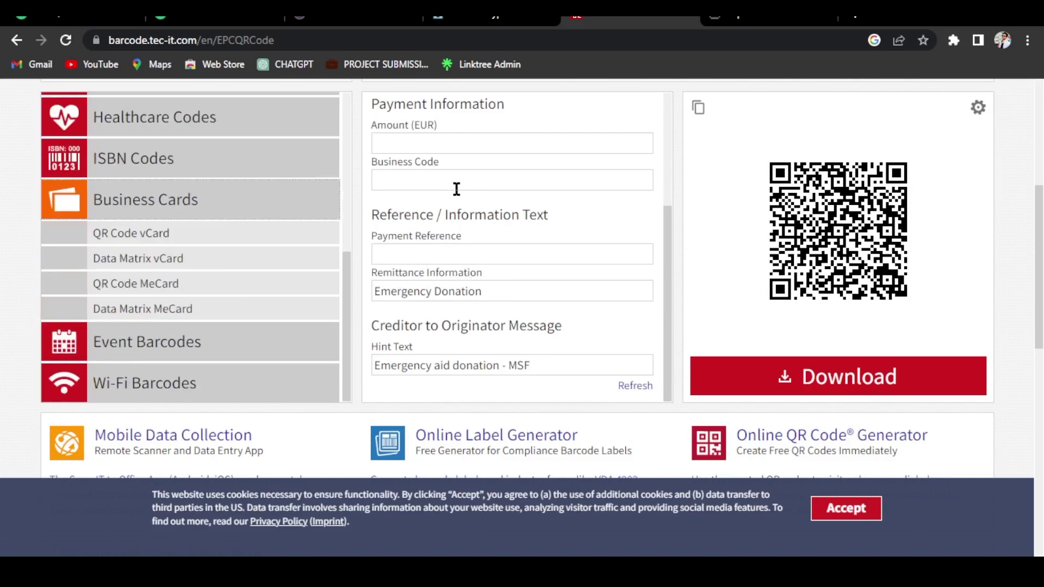
Open the QR Code vCard generator and select its First Name and Last Name fields.
{"action": "left_click", "coordinate": [138, 235]}
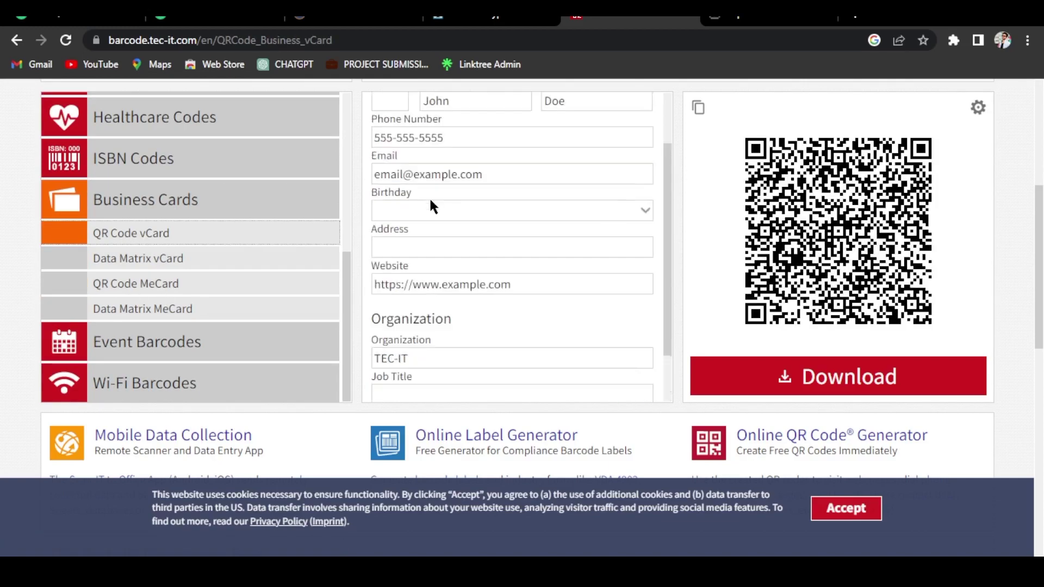
{"action": "scroll", "coordinate": [430, 206], "scroll_direction": "up", "scroll_amount": 1}
{"action": "scroll", "coordinate": [526, 264], "scroll_direction": "up", "scroll_amount": 2}
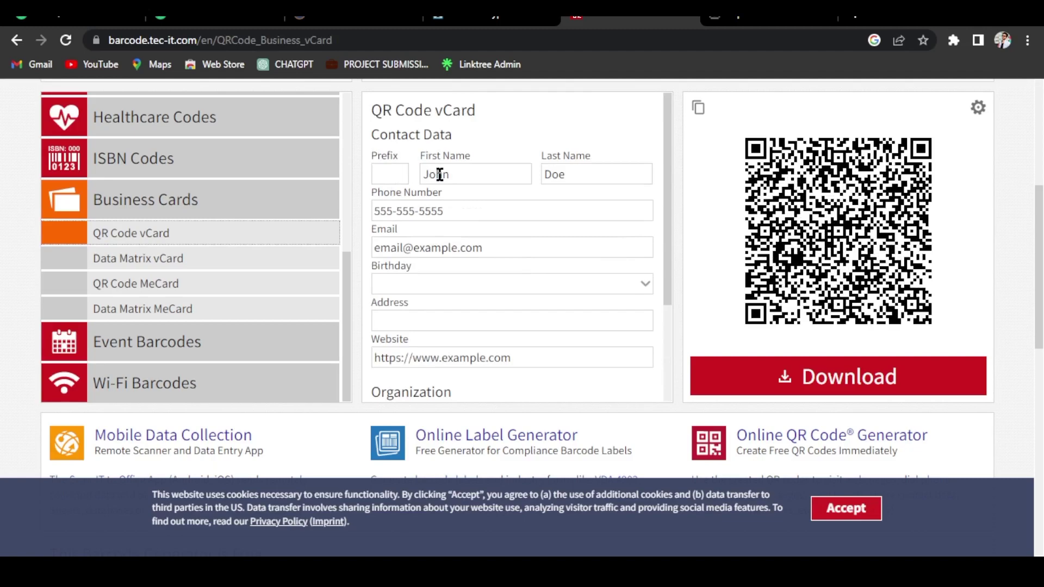
{"action": "type", "text": "John"}
{"action": "left_click", "coordinate": [478, 173]}
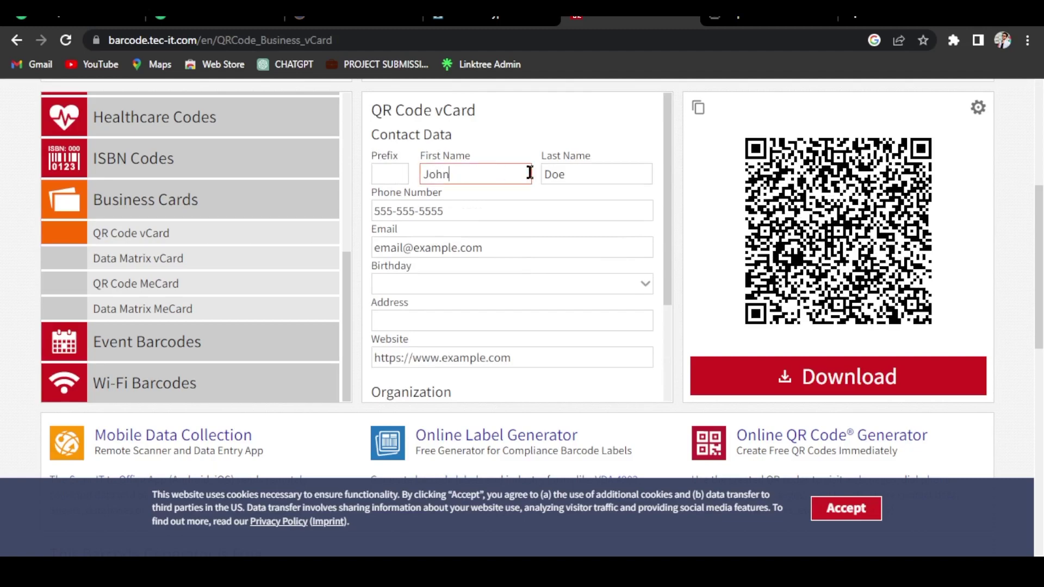
{"action": "left_click", "coordinate": [586, 174]}
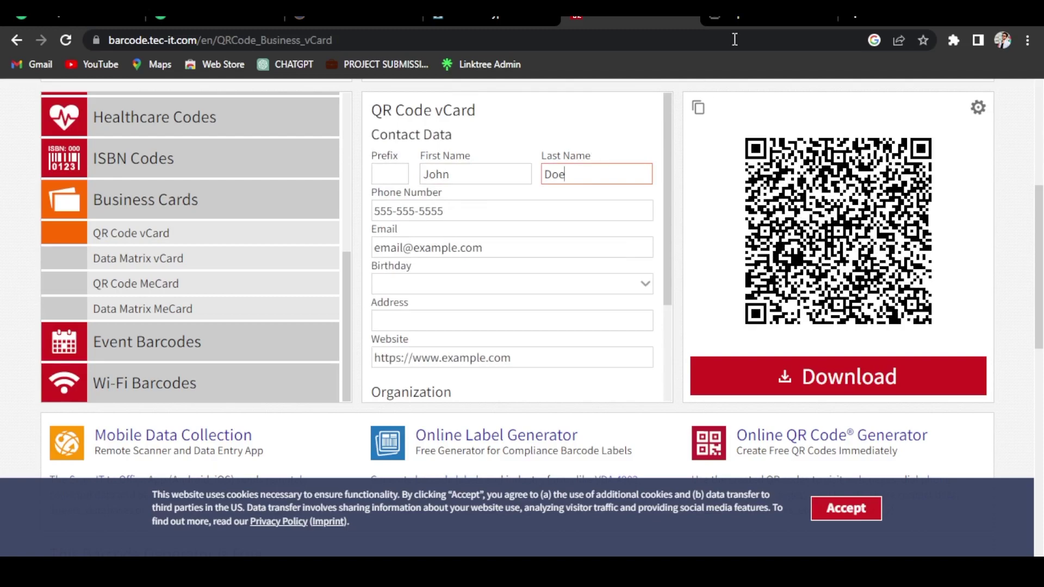
{"action": "left_click", "coordinate": [761, 18]}
{"action": "mouse_move", "coordinate": [431, 170]}
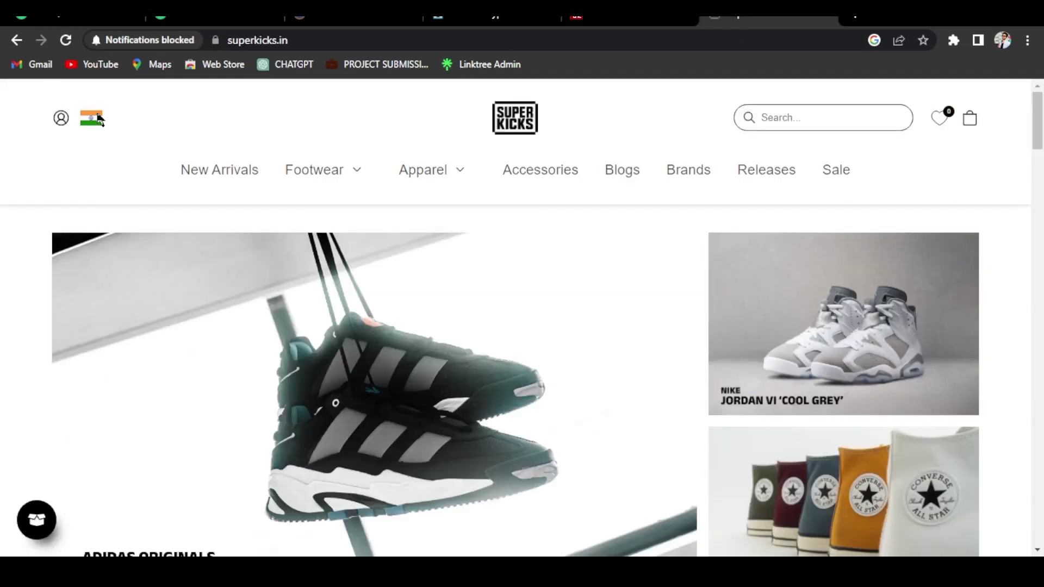
{"action": "scroll", "coordinate": [362, 275], "scroll_direction": "down", "scroll_amount": 5}
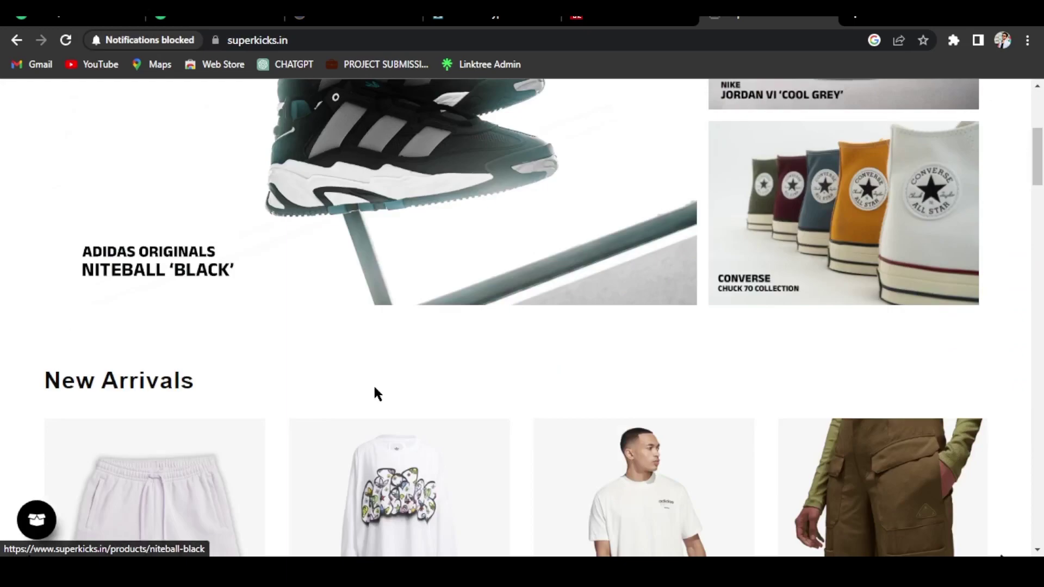
{"action": "scroll", "coordinate": [374, 385], "scroll_direction": "down", "scroll_amount": 2}
{"action": "scroll", "coordinate": [375, 384], "scroll_direction": "up", "scroll_amount": 5}
{"action": "scroll", "coordinate": [381, 380], "scroll_direction": "up", "scroll_amount": 4}
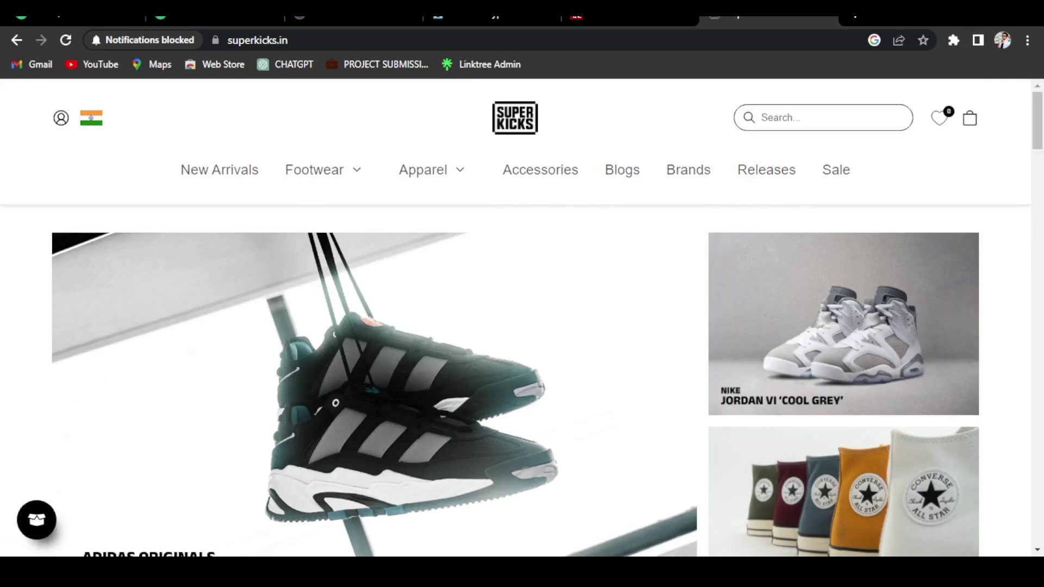
{"action": "left_click", "coordinate": [631, 16]}
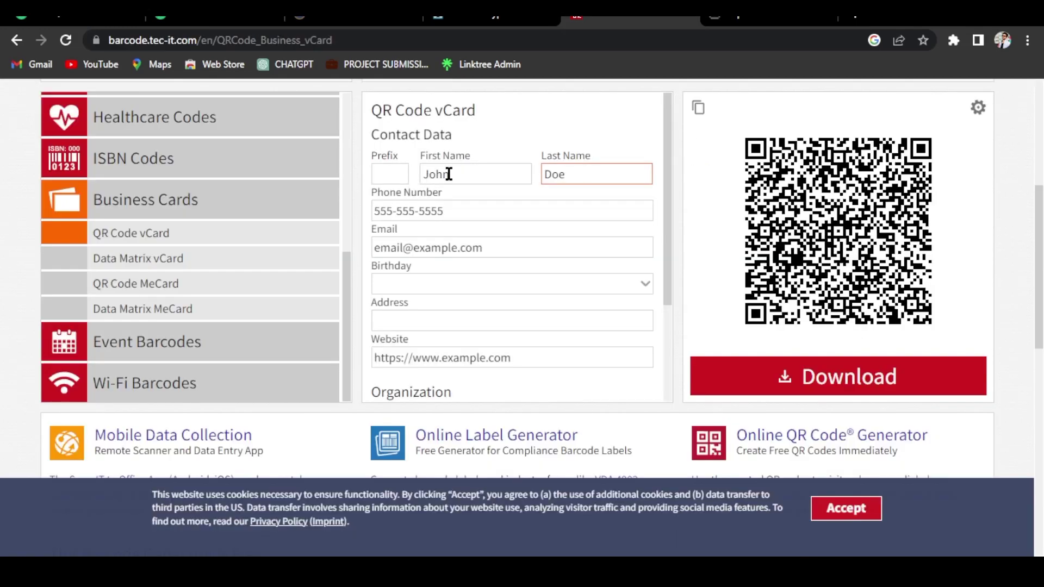
Replace the vCard's sample first name and phone number with the new contact's values.
{"action": "left_click", "coordinate": [469, 176]}
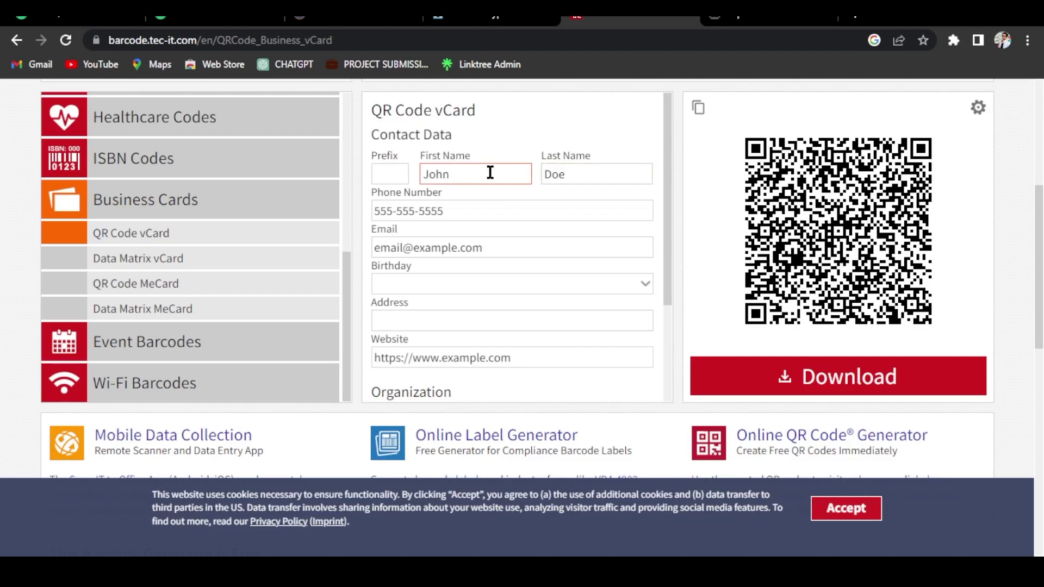
{"action": "key", "text": "BackSpace"}
{"action": "key", "text": "BackSpace"}
{"action": "key", "text": "BackSpace"}
{"action": "key", "text": "BackSpace"}
{"action": "type", "text": "john"}
{"action": "left_click", "coordinate": [494, 212]}
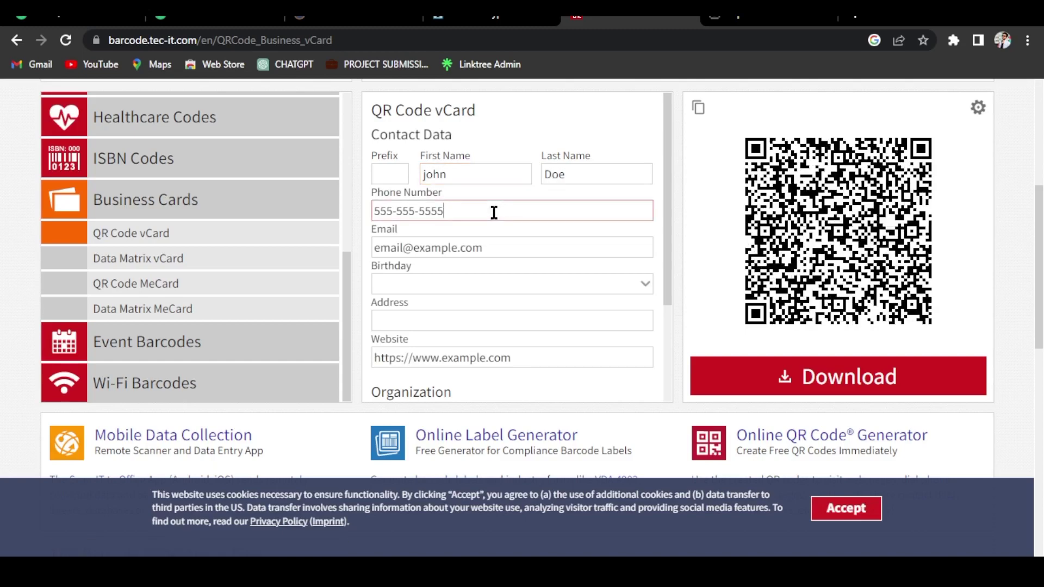
{"action": "key", "text": "BackSpace"}
{"action": "key", "text": "BackSpace"}
{"action": "key", "text": "BackSpace"}
{"action": "type", "text": "9"}
{"action": "type", "text": "76564"}
Replace the sample email address with the shop's email address.
{"action": "left_click", "coordinate": [514, 246]}
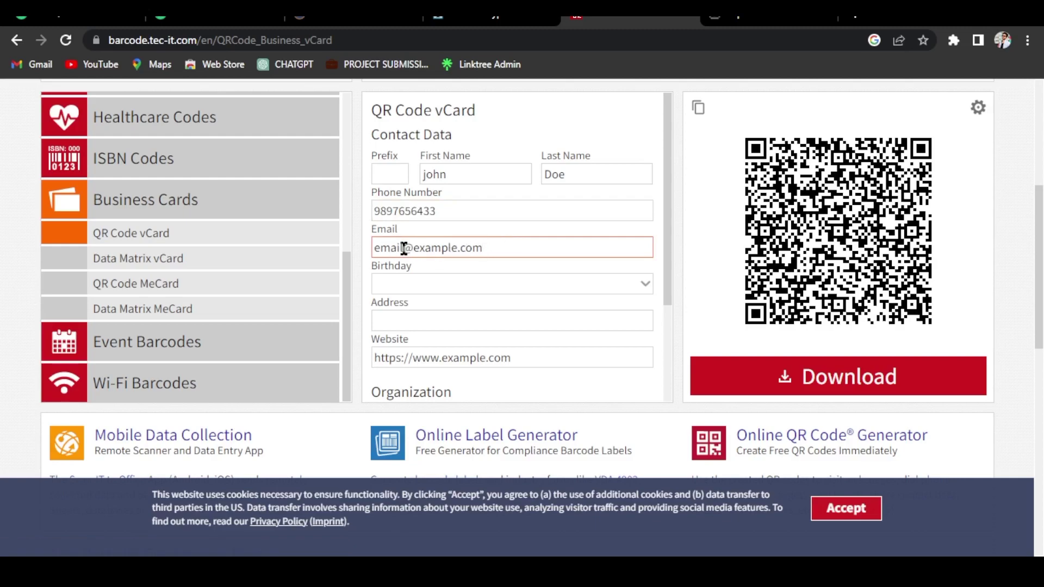
{"action": "left_click_drag", "start_coordinate": [502, 247], "coordinate": [333, 240]}
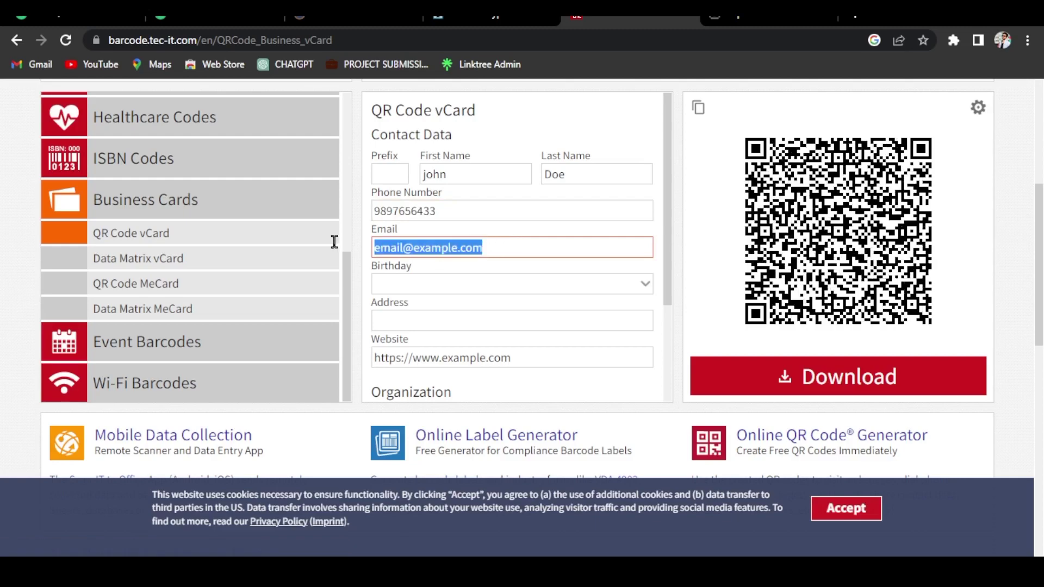
{"action": "key", "text": "BackSpace"}
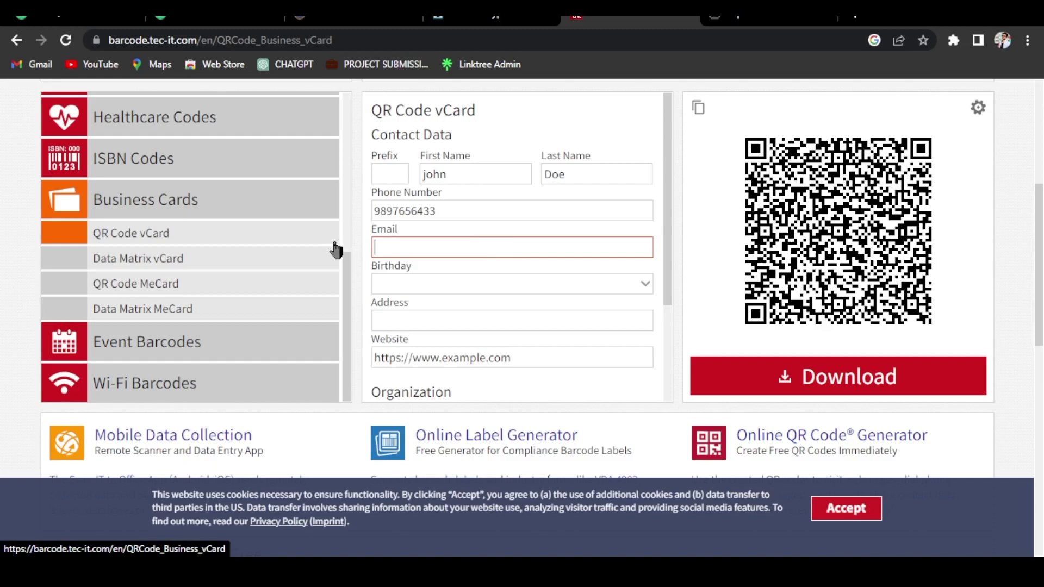
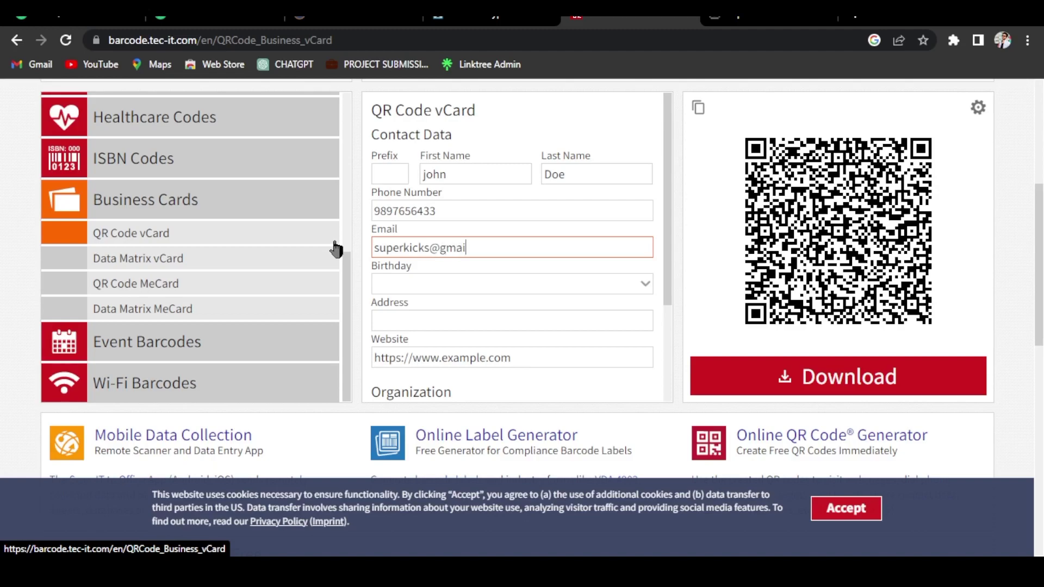
Set the birthday to 03/21/2013 and begin entering the address.
{"action": "left_click", "coordinate": [467, 284]}
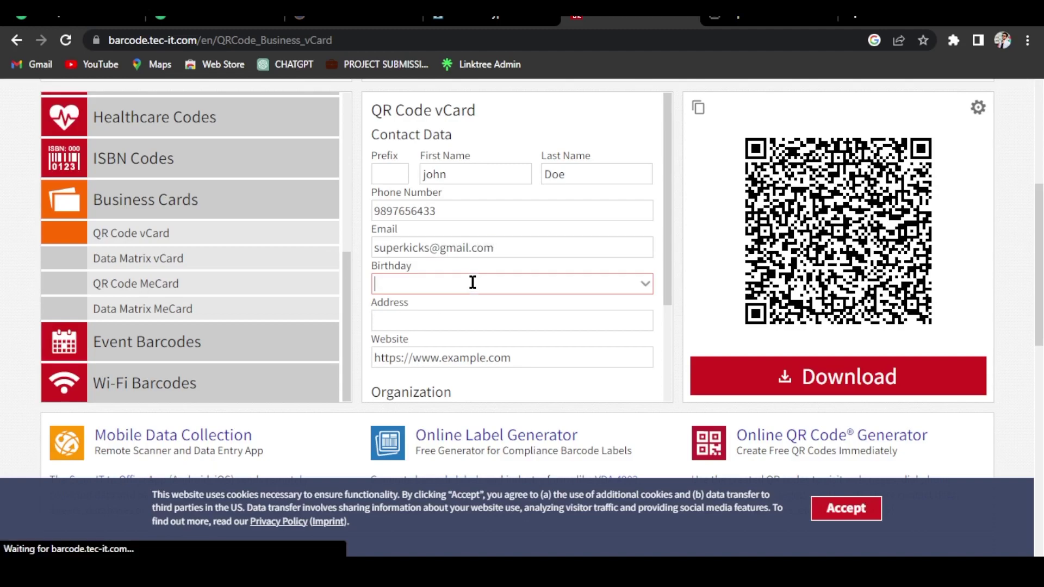
{"action": "left_click", "coordinate": [647, 287]}
{"action": "left_click", "coordinate": [553, 106]}
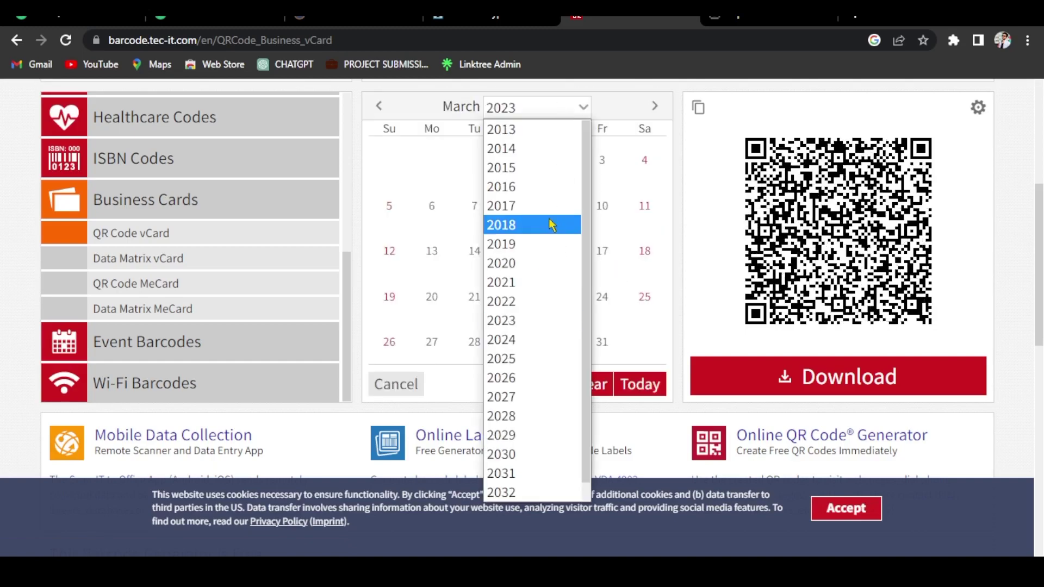
{"action": "left_click", "coordinate": [562, 131]}
{"action": "left_click", "coordinate": [560, 269]}
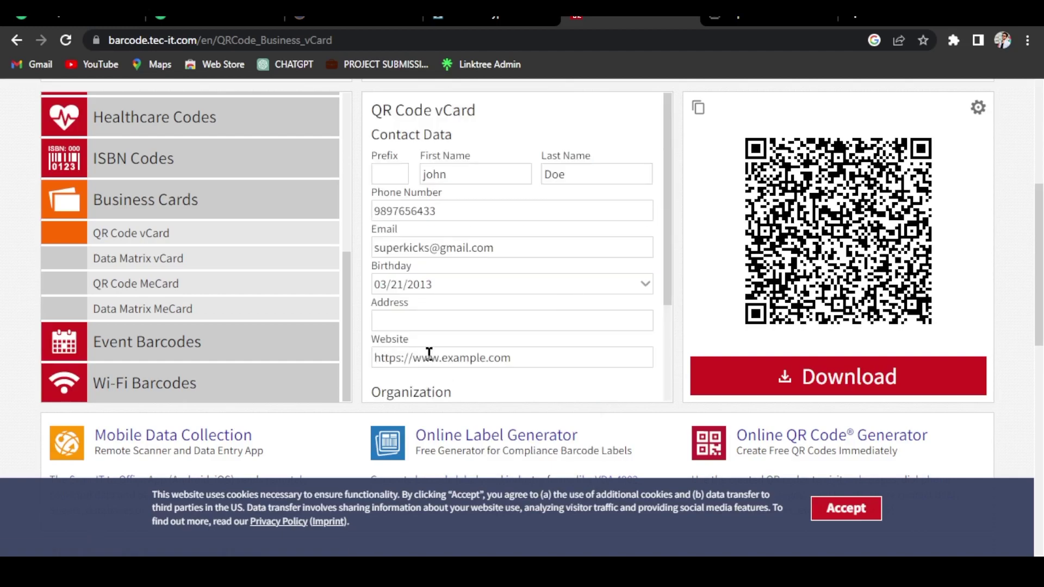
{"action": "scroll", "coordinate": [490, 300], "scroll_direction": "down", "scroll_amount": 1}
{"action": "left_click", "coordinate": [542, 244]}
{"action": "type", "text": "mjggdgli"}
{"action": "key", "text": "BackSpace"}
{"action": "key", "text": "BackSpace"}
{"action": "key", "text": "BackSpace"}
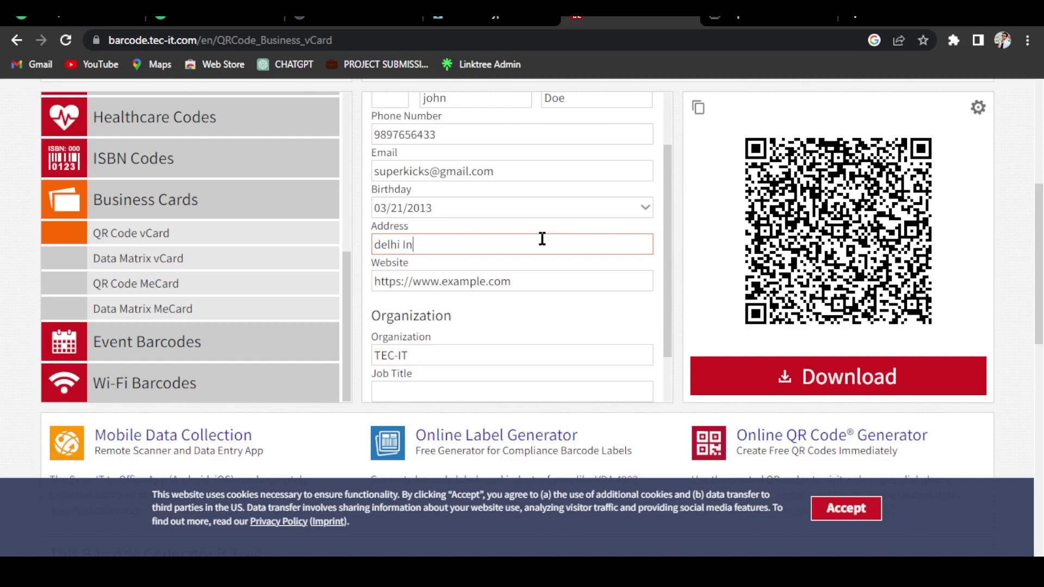
{"action": "type", "text": "ia"}
{"action": "left_click", "coordinate": [528, 278]}
{"action": "key", "text": "BackSpace"}
{"action": "key", "text": "BackSpace"}
{"action": "key", "text": "BackSpace"}
{"action": "key", "text": "BackSpace"}
{"action": "key", "text": "BackSpace"}
{"action": "key", "text": "BackSpace"}
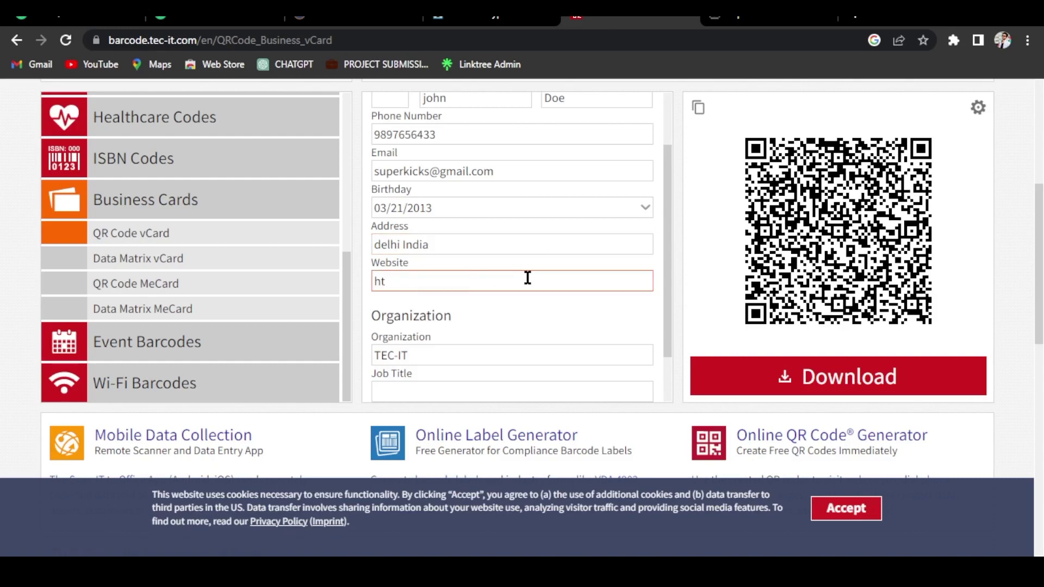
{"action": "key", "text": "BackSpace"}
{"action": "key", "text": "BackSpace"}
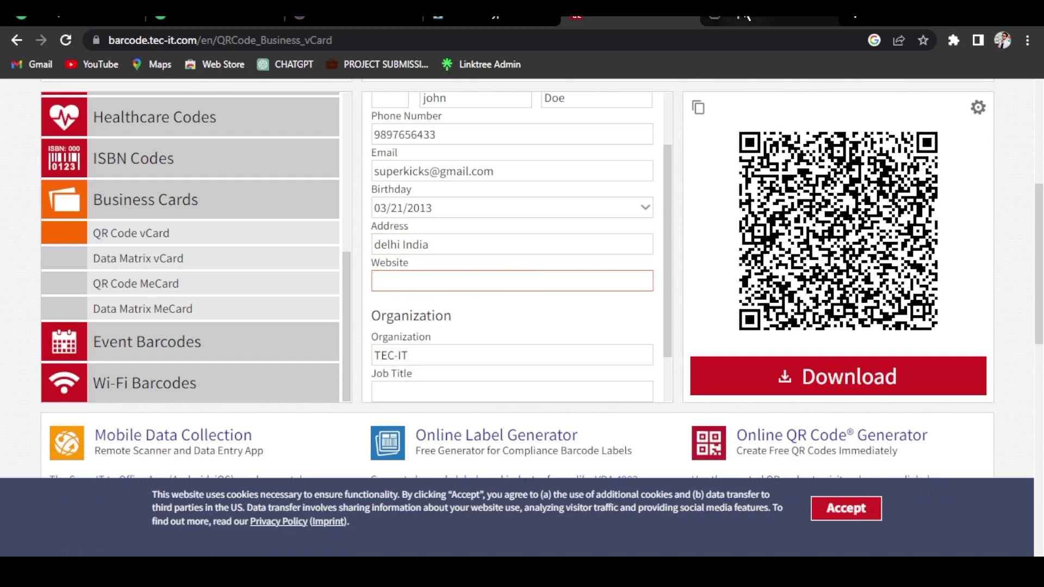
{"action": "left_click", "coordinate": [746, 17]}
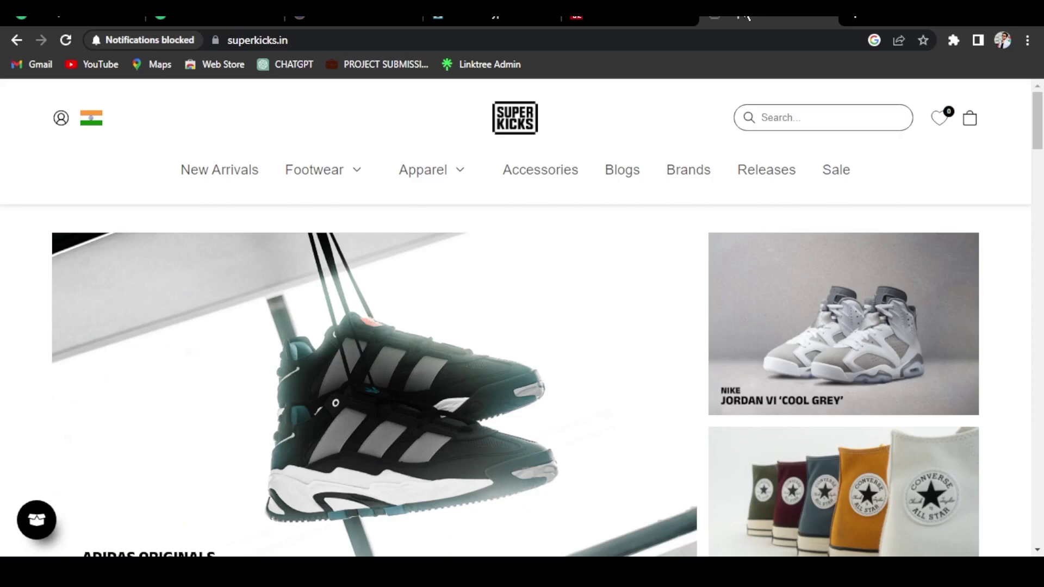
{"action": "left_click", "coordinate": [298, 41]}
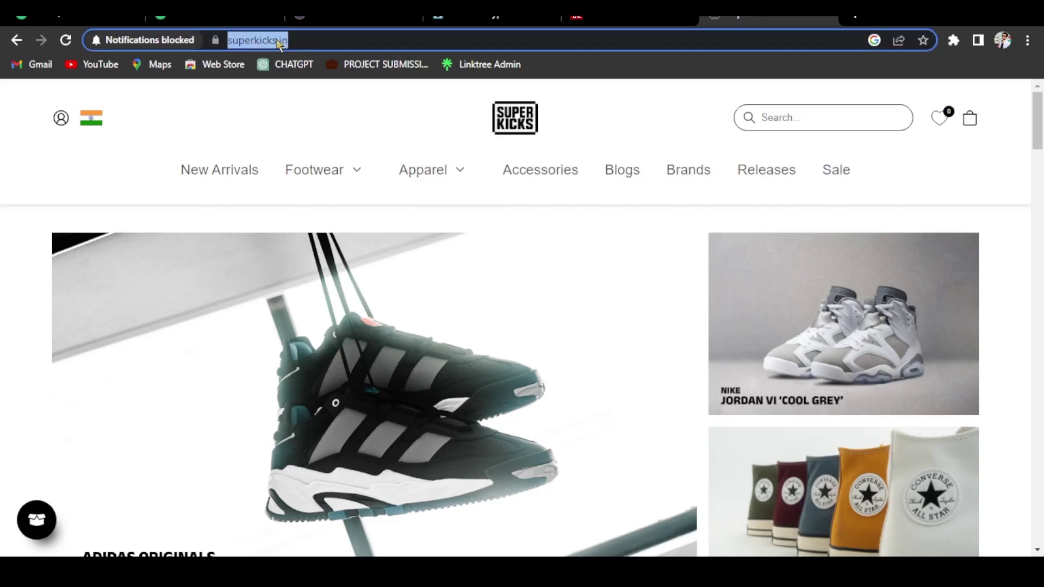
{"action": "right_click", "coordinate": [279, 43]}
{"action": "left_click", "coordinate": [319, 144]}
{"action": "left_click", "coordinate": [611, 21]}
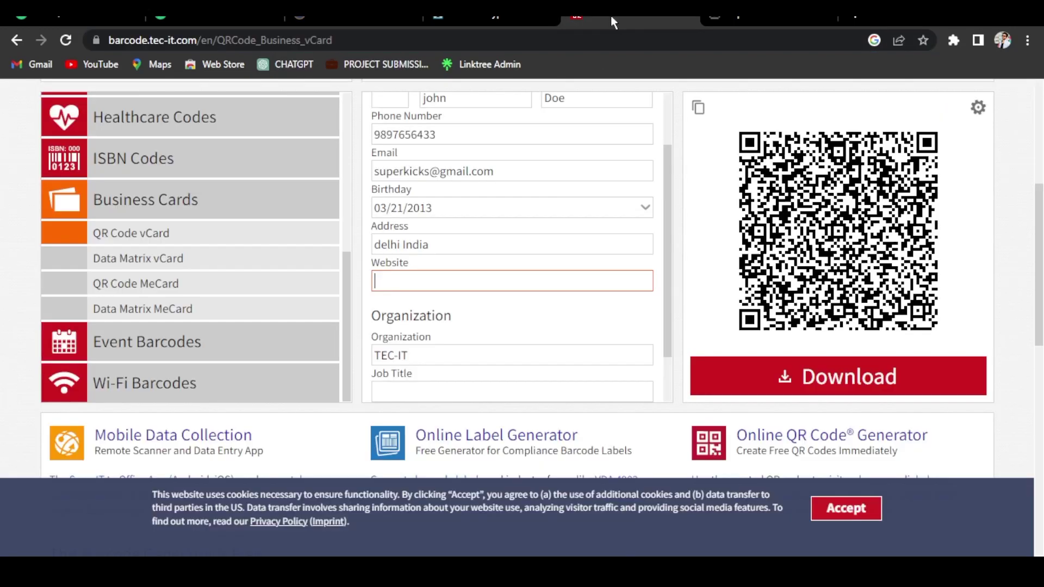
{"action": "left_click", "coordinate": [465, 283]}
{"action": "type", "text": "https://www.superkicks.in/"}
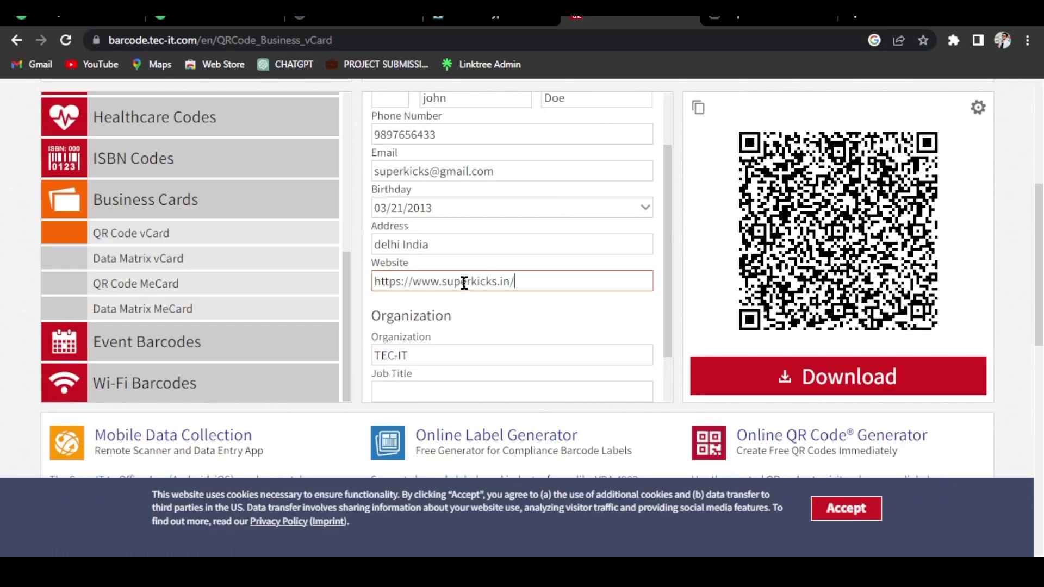
Replace the sample work phone number with the shop's work number to update the code.
{"action": "scroll", "coordinate": [485, 320], "scroll_direction": "down", "scroll_amount": 2}
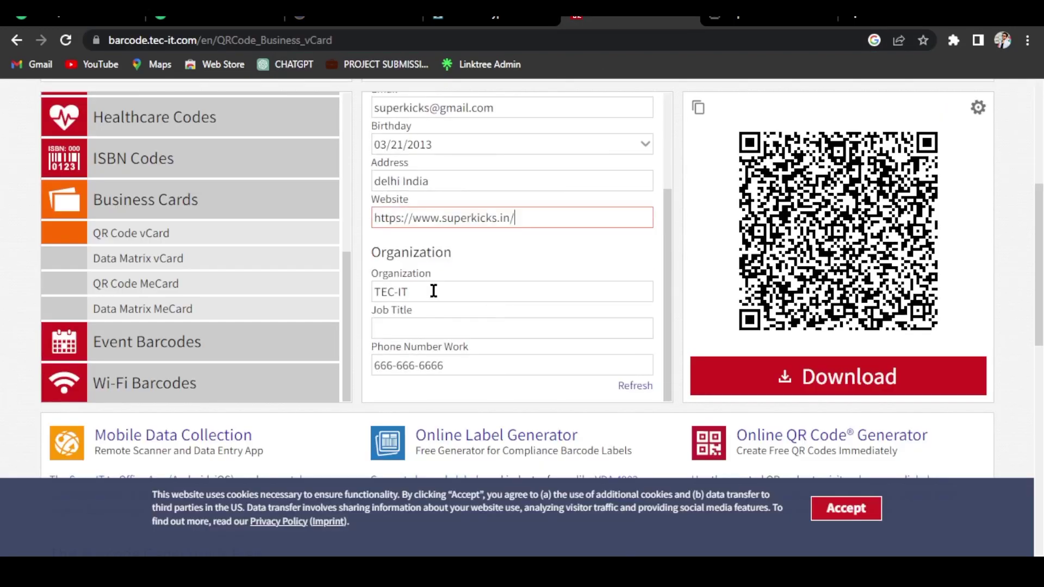
{"action": "left_click", "coordinate": [433, 291]}
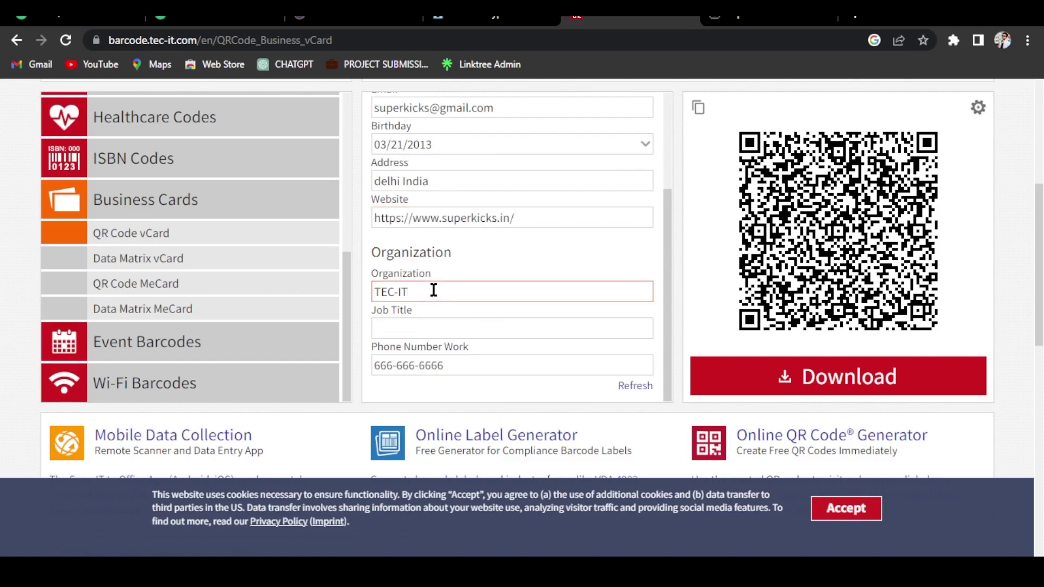
{"action": "left_click", "coordinate": [422, 325]}
{"action": "scroll", "coordinate": [422, 323], "scroll_direction": "down", "scroll_amount": 1}
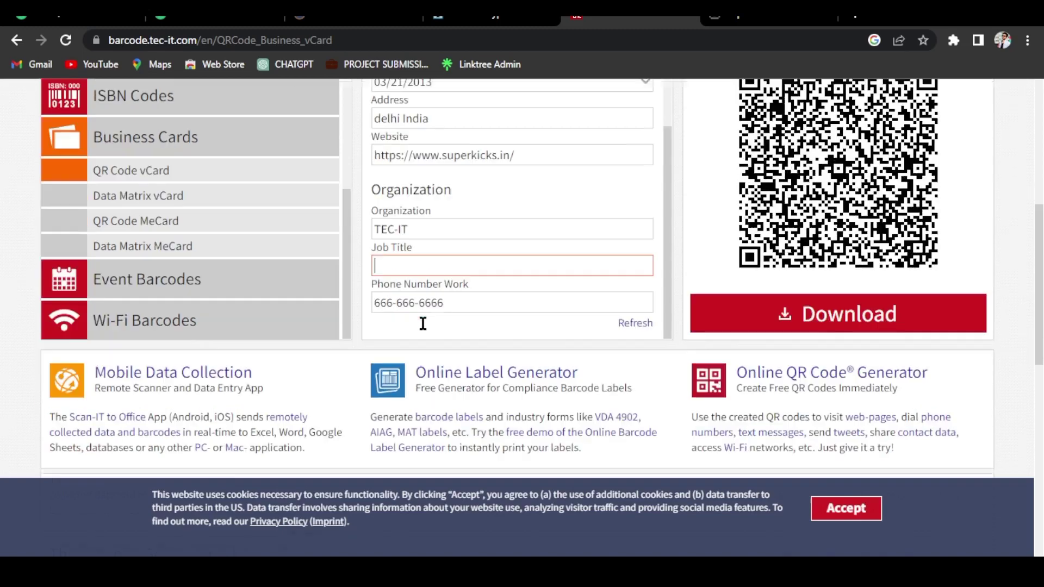
{"action": "left_click", "coordinate": [461, 293]}
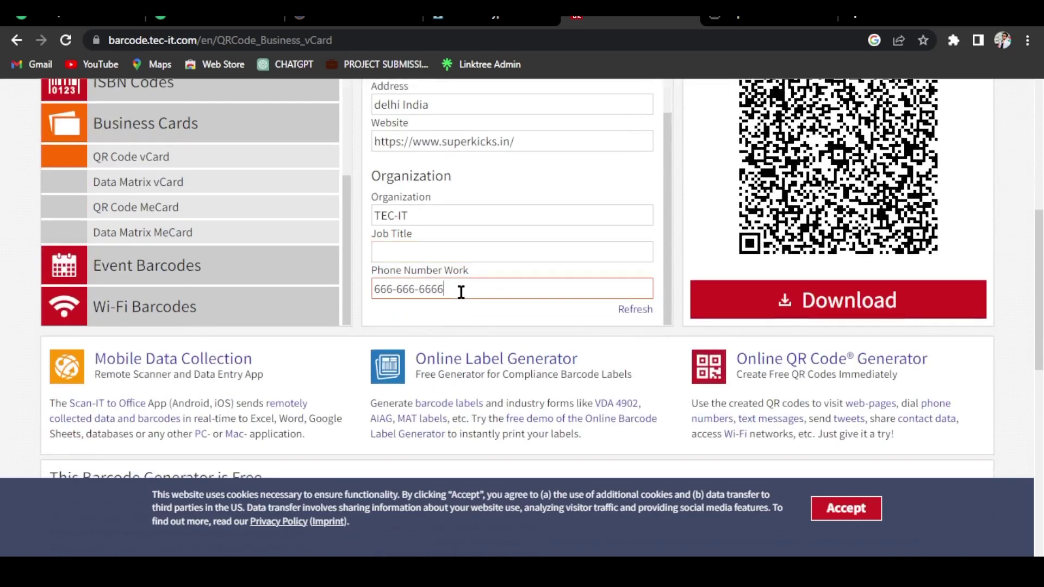
{"action": "key", "text": "BackSpace"}
{"action": "key", "text": "BackSpace"}
{"action": "key", "text": "BackSpace"}
{"action": "key", "text": "BackSpace"}
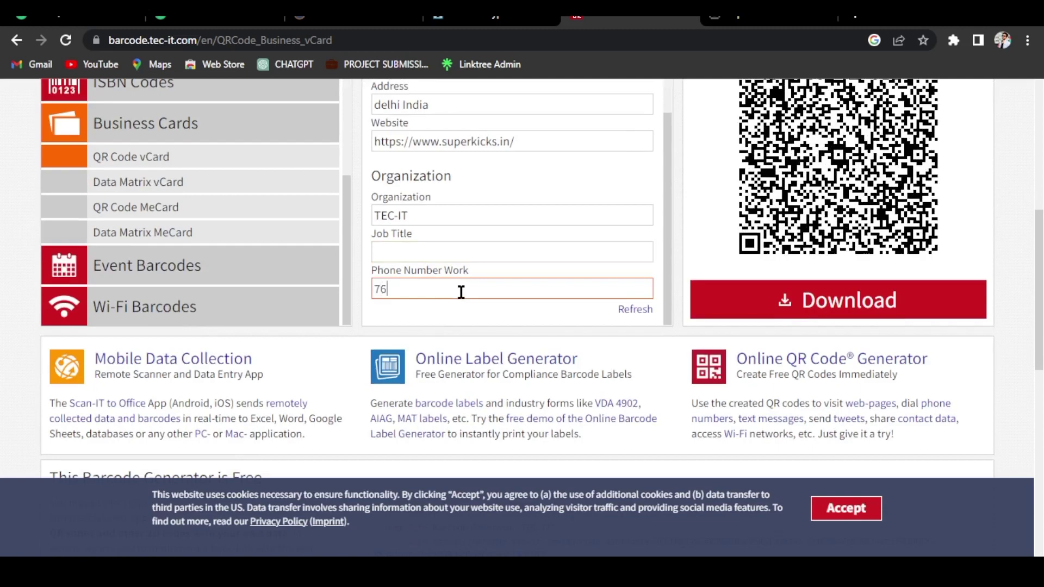
{"action": "key", "text": "Tab"}
{"action": "scroll", "coordinate": [489, 218], "scroll_direction": "down", "scroll_amount": 3}
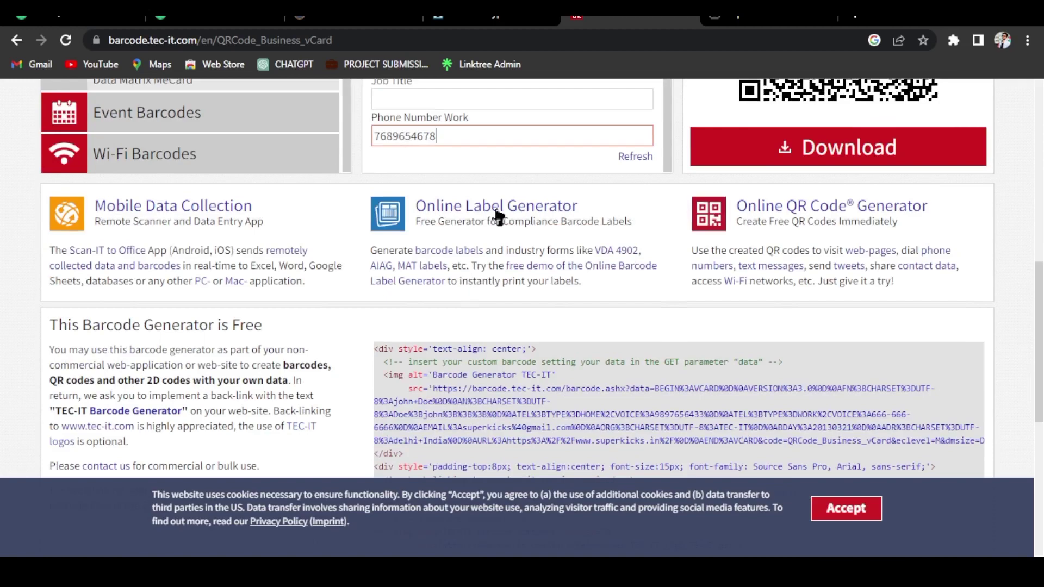
{"action": "scroll", "coordinate": [572, 151], "scroll_direction": "up", "scroll_amount": 5}
Download the vCard QR code as barcode (2).gif and open it in the photo viewer.
{"action": "left_click", "coordinate": [768, 377]}
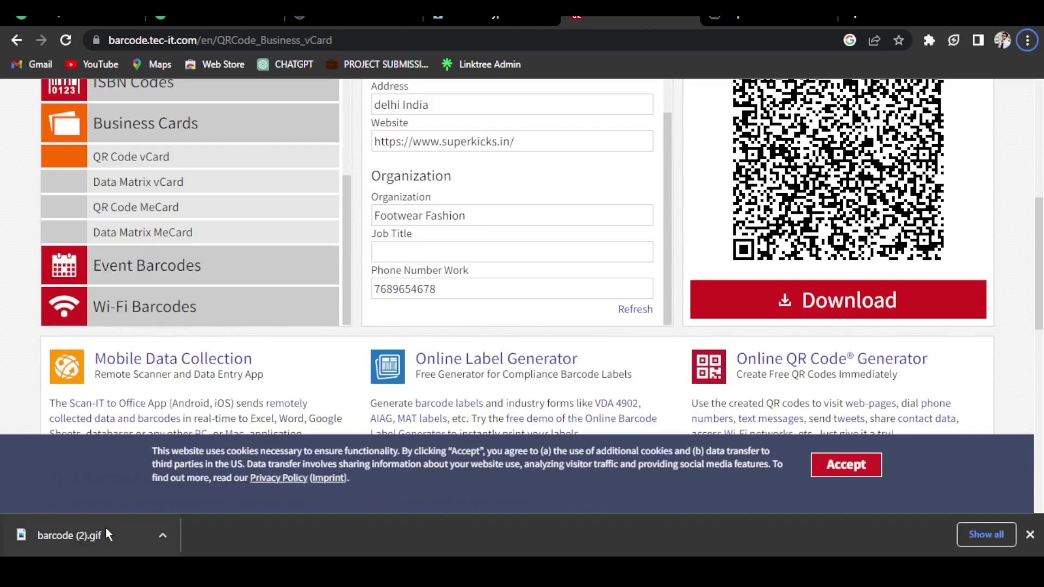
{"action": "left_click", "coordinate": [106, 533]}
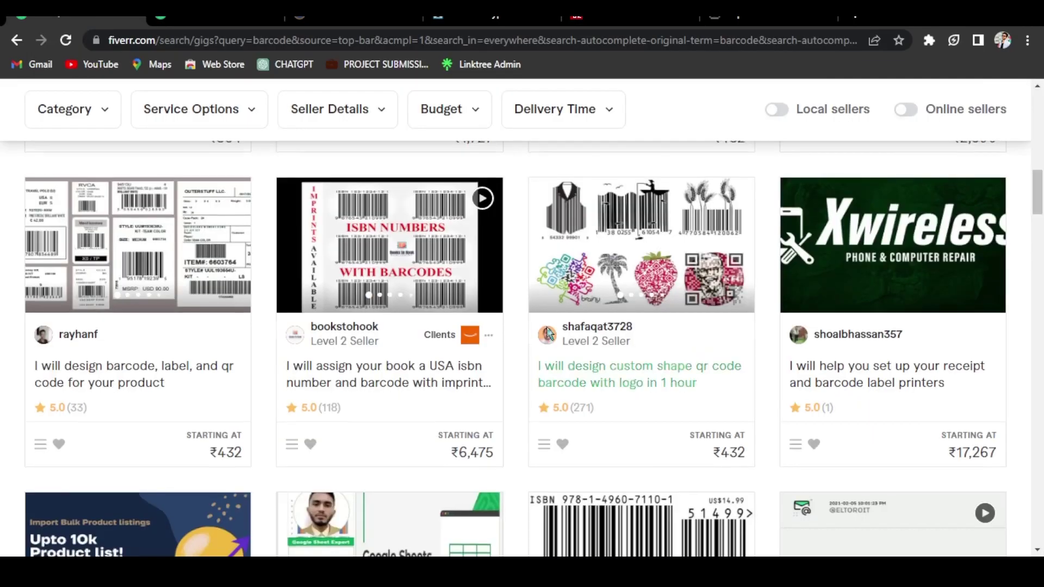
Scroll down the Fiverr 'barcode' gig results to compare their starting prices.
{"action": "scroll", "coordinate": [549, 335], "scroll_direction": "down", "scroll_amount": 5}
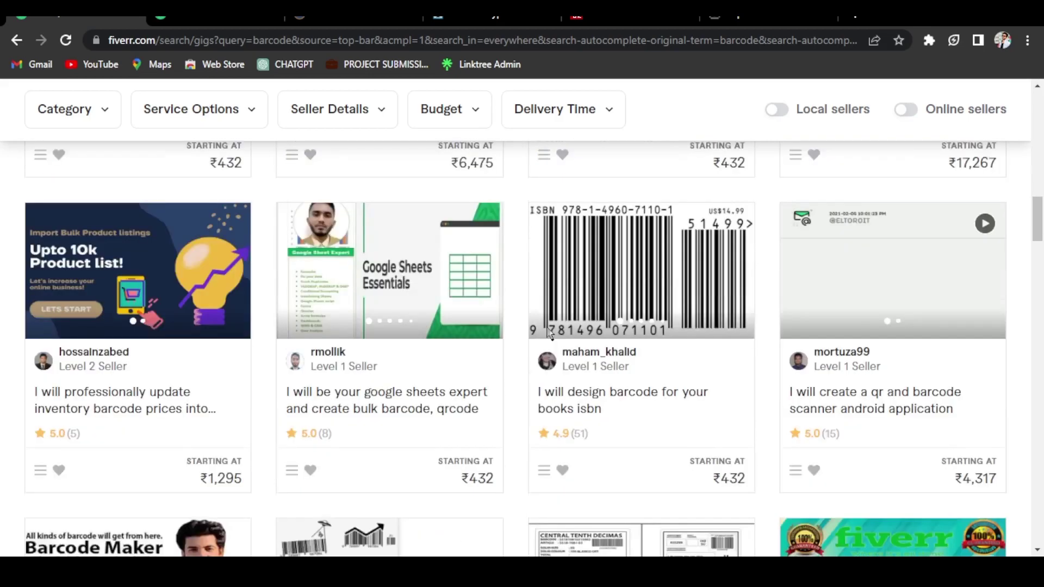
{"action": "scroll", "coordinate": [549, 333], "scroll_direction": "down", "scroll_amount": 3}
{"action": "scroll", "coordinate": [548, 332], "scroll_direction": "down", "scroll_amount": 3}
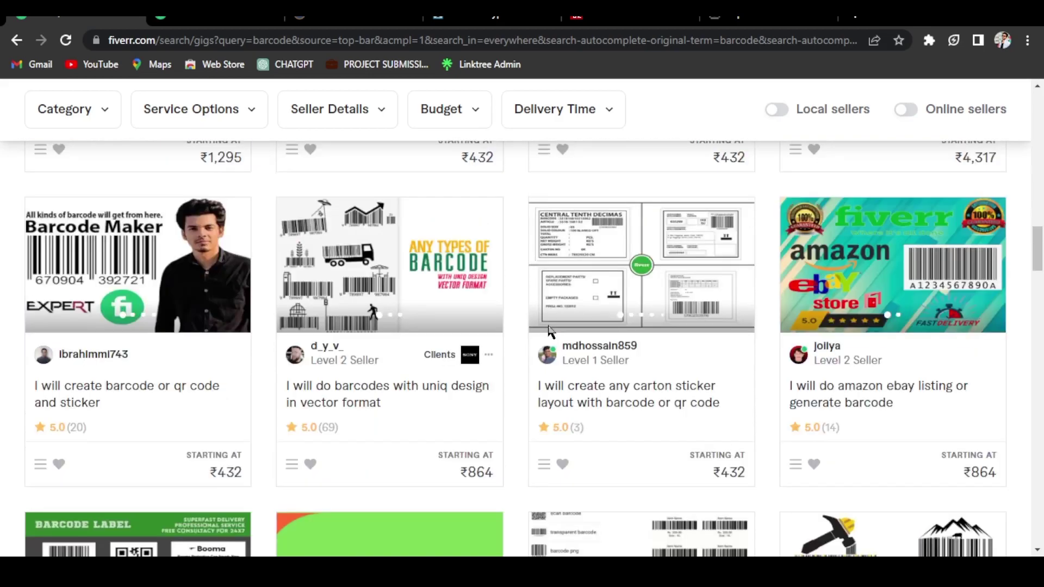
{"action": "scroll", "coordinate": [551, 332], "scroll_direction": "down", "scroll_amount": 2}
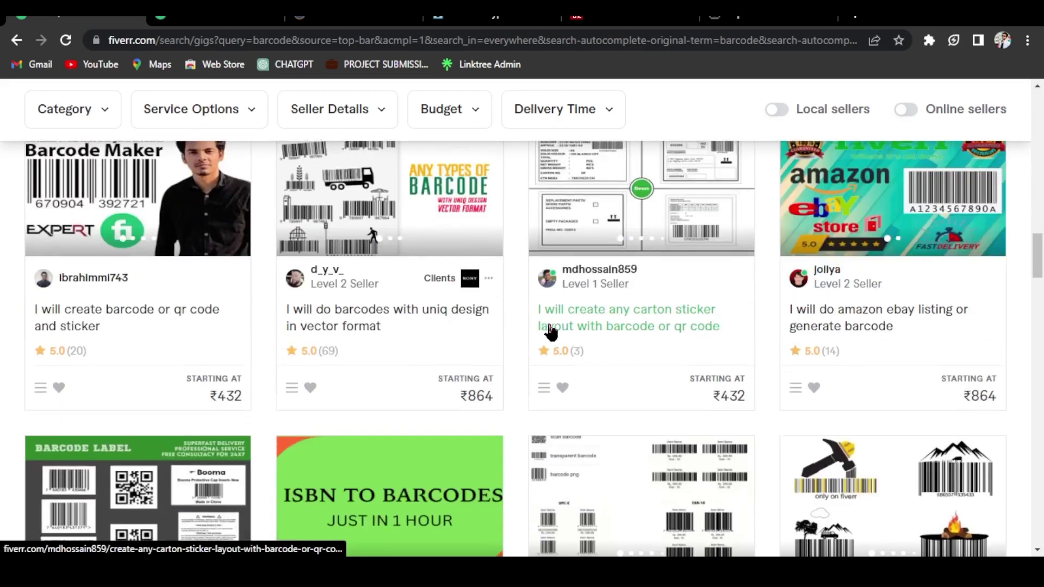
{"action": "scroll", "coordinate": [551, 332], "scroll_direction": "down", "scroll_amount": 2}
Scroll back up to the top of the 383 barcode search results.
{"action": "scroll", "coordinate": [550, 332], "scroll_direction": "up", "scroll_amount": 5}
{"action": "scroll", "coordinate": [551, 332], "scroll_direction": "up", "scroll_amount": 4}
{"action": "scroll", "coordinate": [550, 329], "scroll_direction": "up", "scroll_amount": 7}
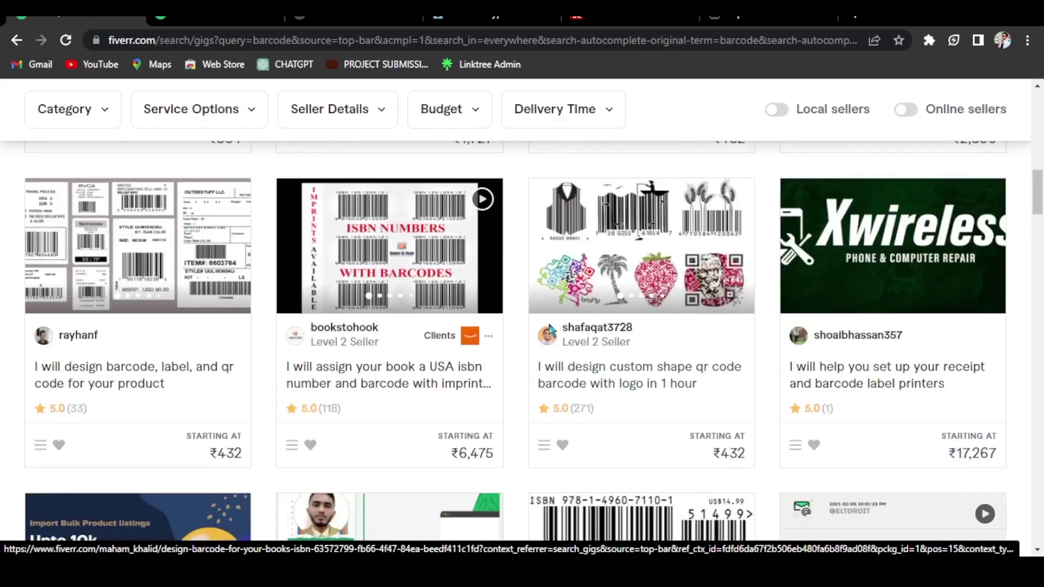
{"action": "scroll", "coordinate": [550, 329], "scroll_direction": "up", "scroll_amount": 1}
{"action": "scroll", "coordinate": [551, 330], "scroll_direction": "up", "scroll_amount": 5}
{"action": "scroll", "coordinate": [550, 331], "scroll_direction": "up", "scroll_amount": 1}
{"action": "scroll", "coordinate": [552, 333], "scroll_direction": "up", "scroll_amount": 6}
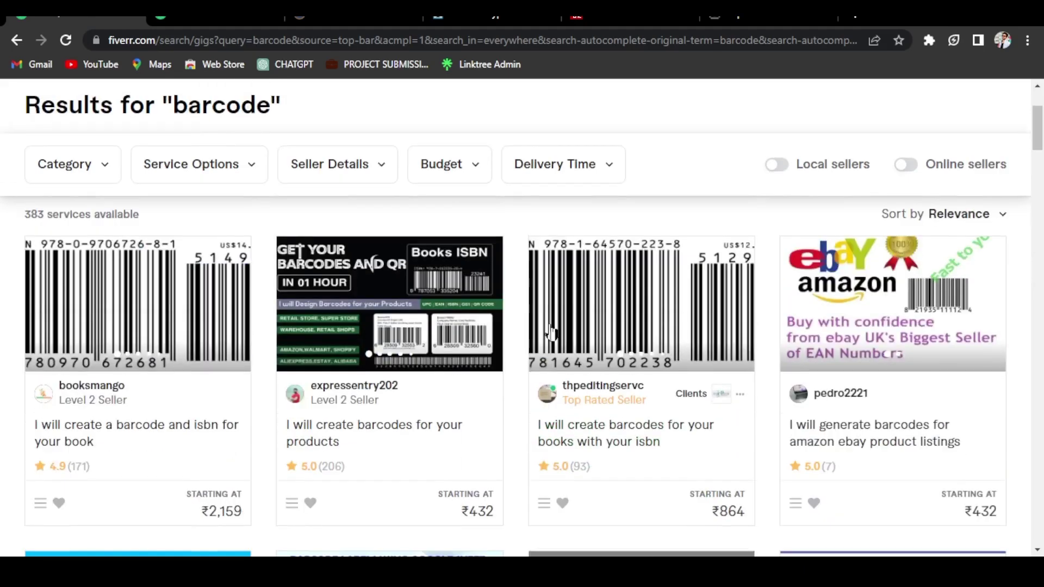
{"action": "scroll", "coordinate": [550, 332], "scroll_direction": "up", "scroll_amount": 3}
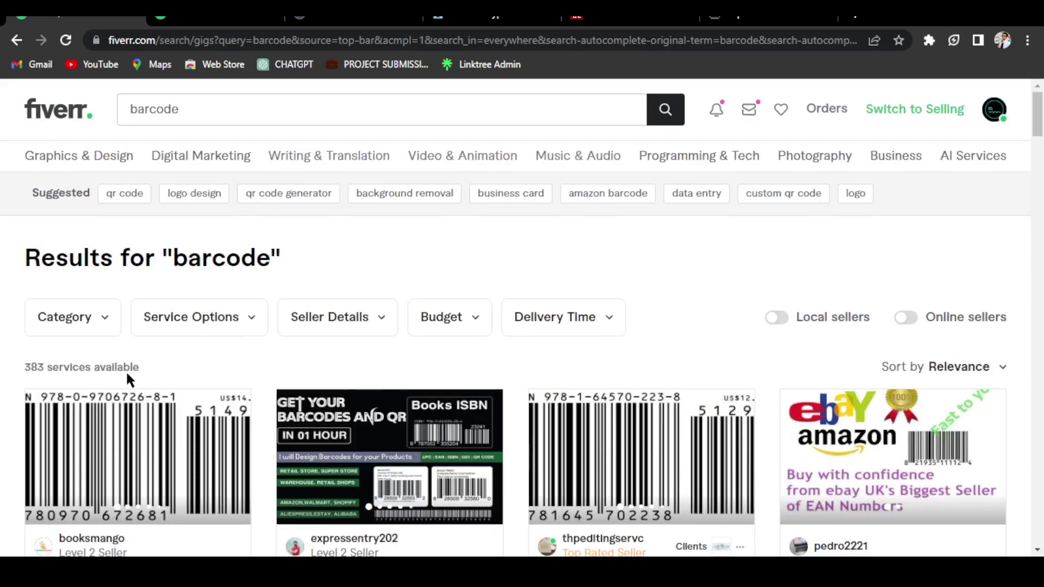